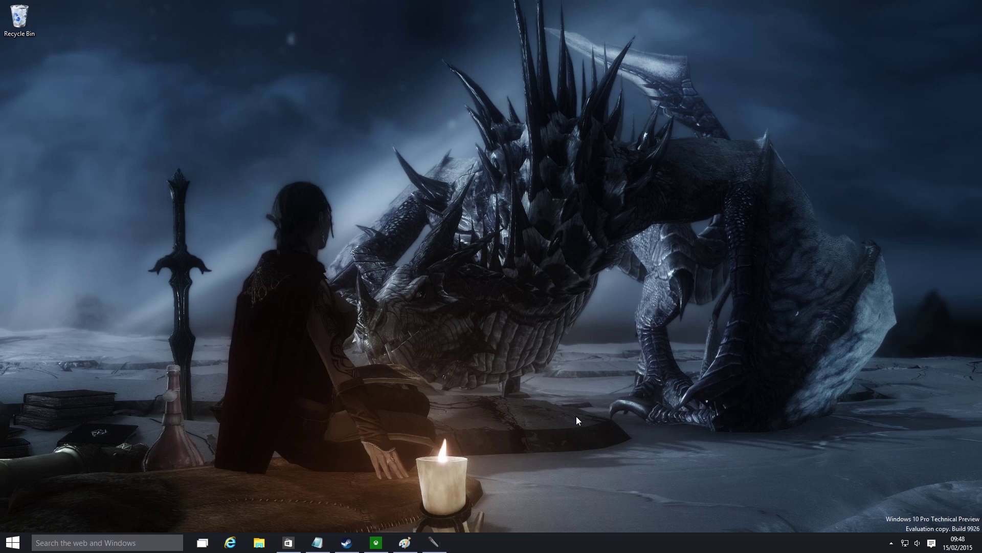
{"action": "right_click", "coordinate": [285, 258]}
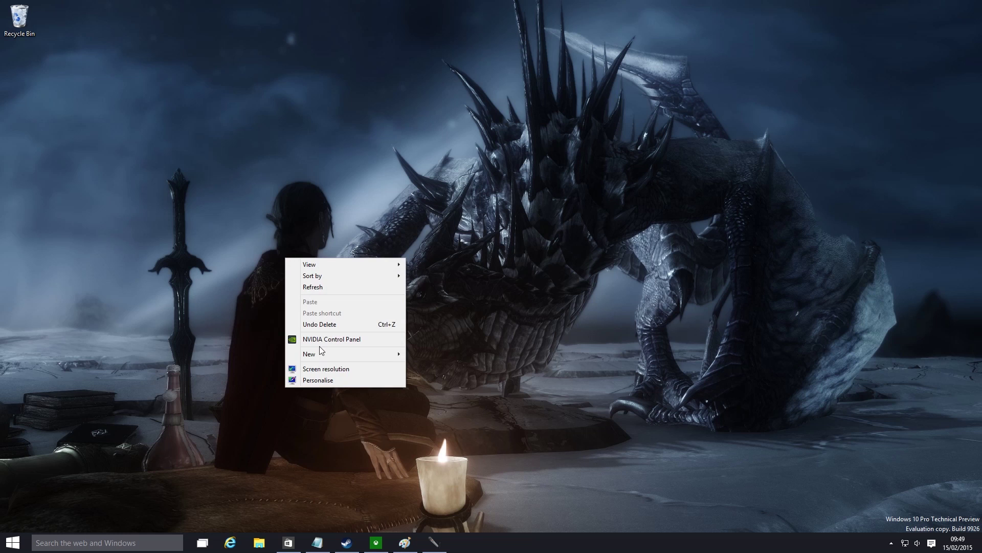
{"action": "left_click", "coordinate": [343, 383]}
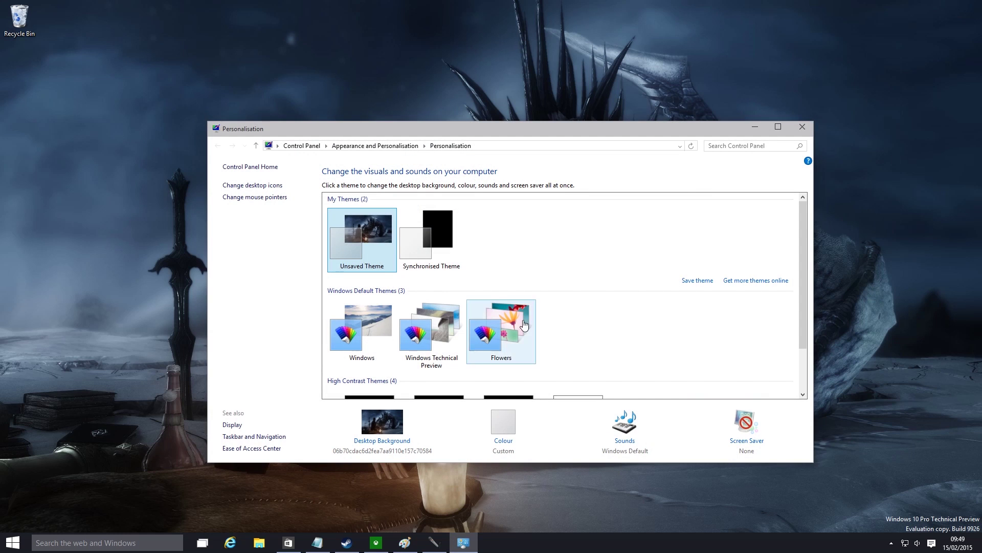
{"action": "left_click", "coordinate": [802, 127]}
- Add the Computer, User's Files and Control Panel icons to the desktop through the personalisation settings, and close the window
{"action": "right_click", "coordinate": [486, 130]}
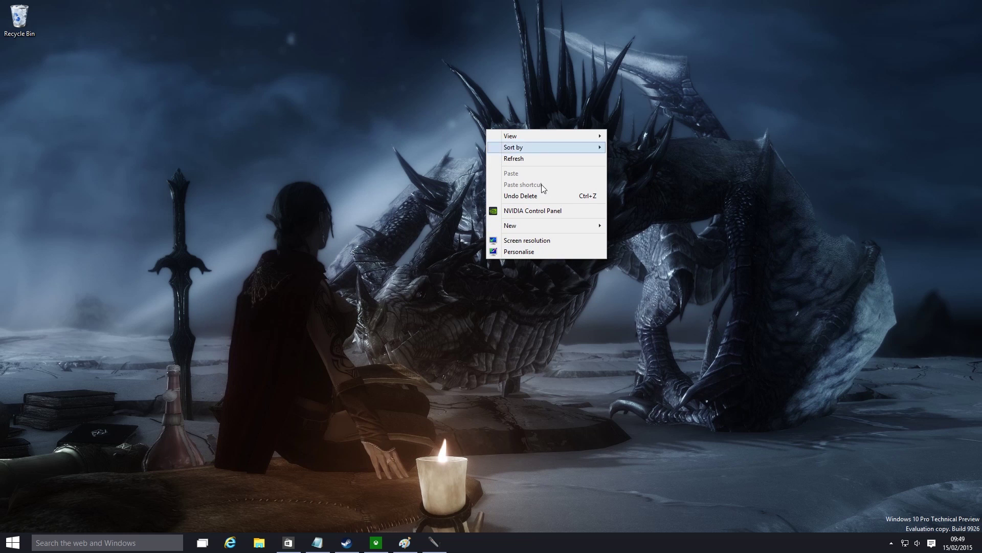
{"action": "left_click", "coordinate": [546, 250]}
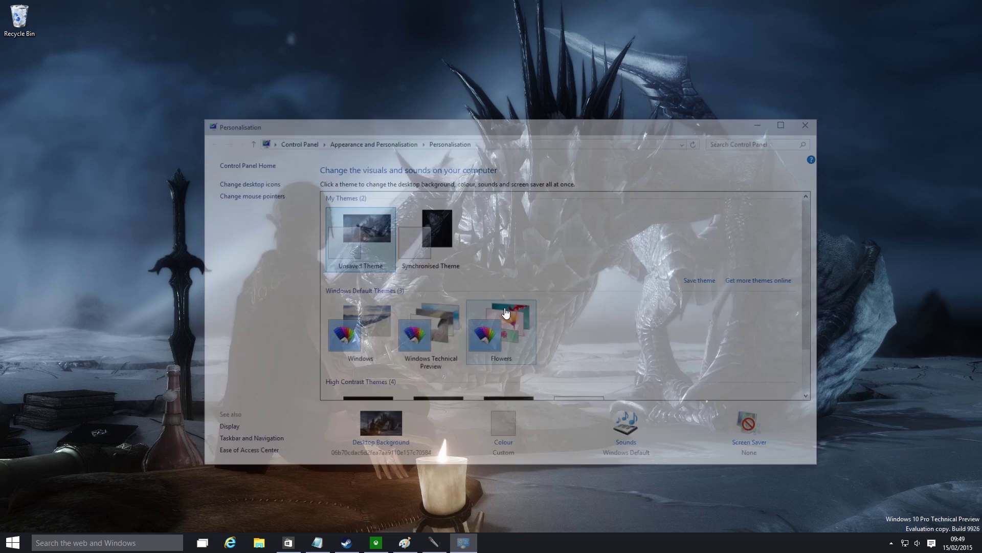
{"action": "left_click", "coordinate": [255, 187]}
{"action": "left_click", "coordinate": [151, 171]}
{"action": "left_click", "coordinate": [162, 182]}
{"action": "left_click", "coordinate": [241, 185]}
{"action": "left_click", "coordinate": [307, 343]}
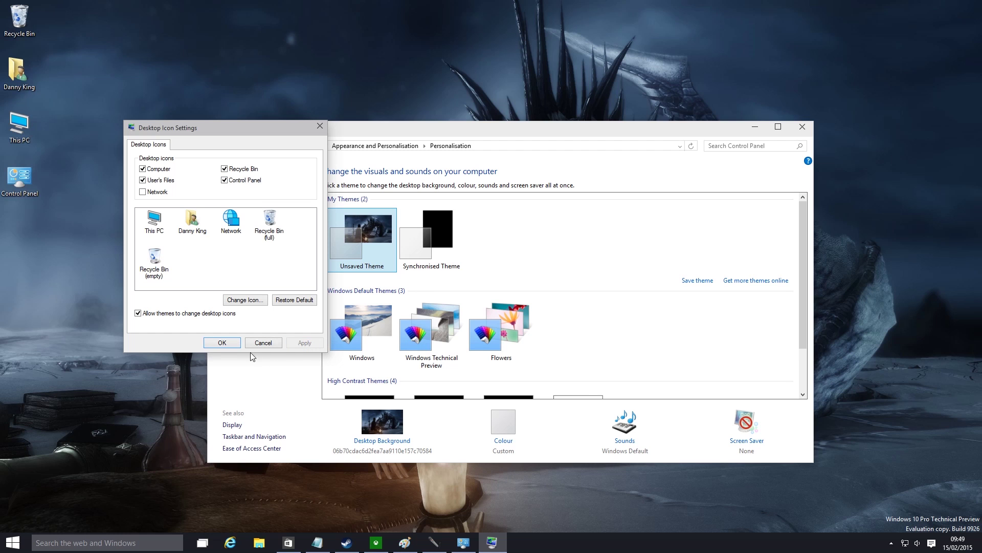
{"action": "left_click", "coordinate": [227, 344]}
{"action": "left_click", "coordinate": [802, 127]}
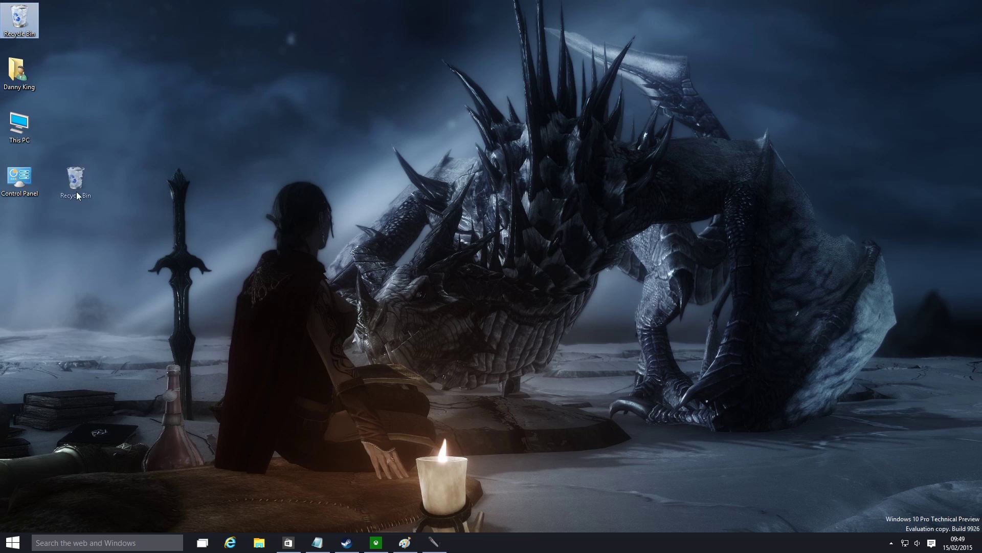
- Rearrange the desktop icons so that This PC is first and the Recycle Bin is last in the column
{"action": "left_click_drag", "start_coordinate": [28, 241], "coordinate": [28, 241]}
{"action": "left_click_drag", "start_coordinate": [20, 123], "coordinate": [28, 23]}
{"action": "left_click", "coordinate": [71, 256]}
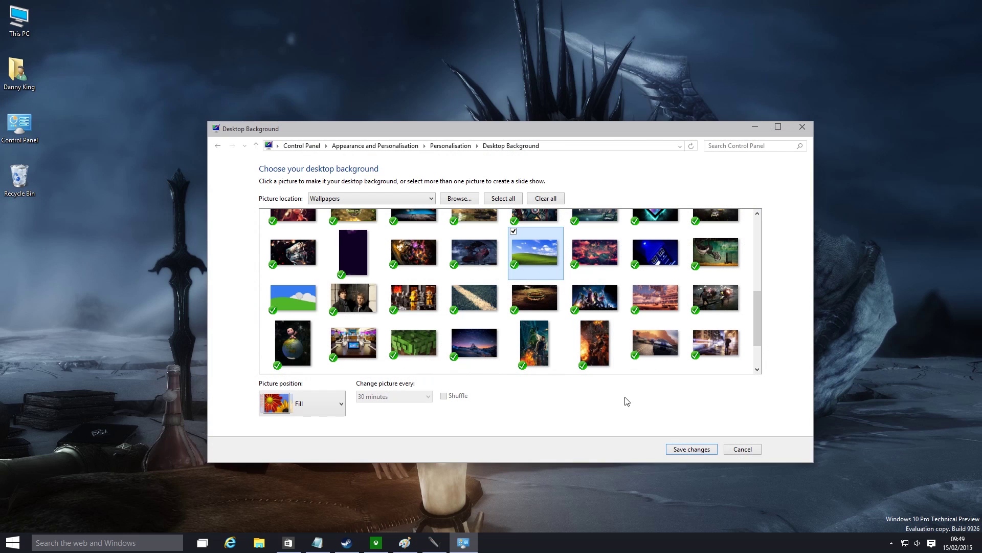
- Save the green hill picture with Fill position as the desktop background and close the settings window
{"action": "left_click", "coordinate": [685, 449]}
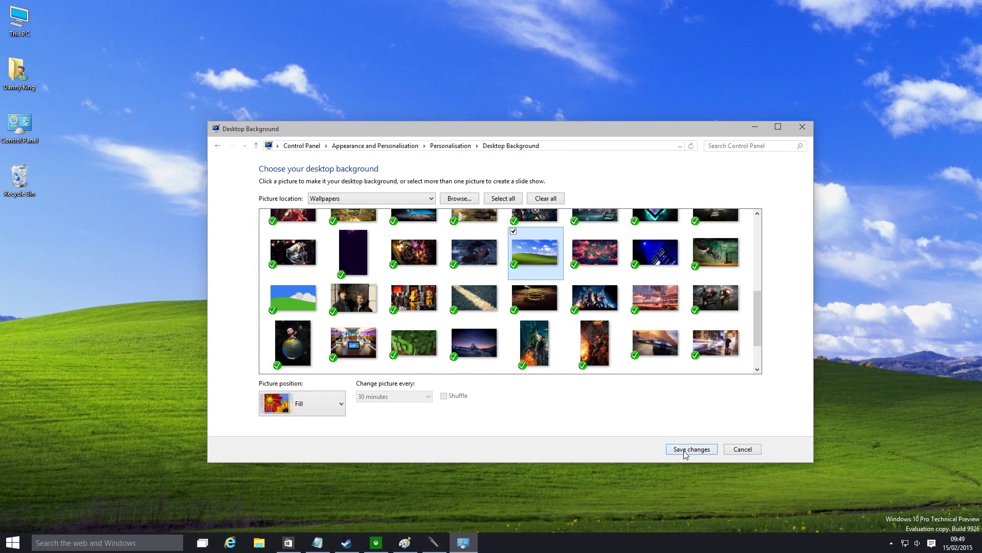
{"action": "left_click", "coordinate": [803, 127]}
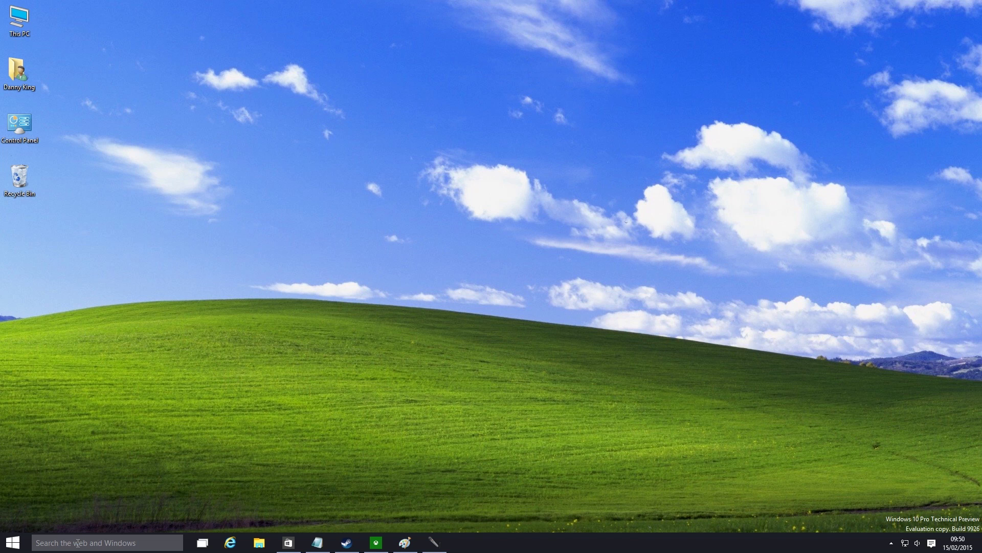
- Replace the taskbar's search box with the search icon
{"action": "right_click", "coordinate": [585, 544]}
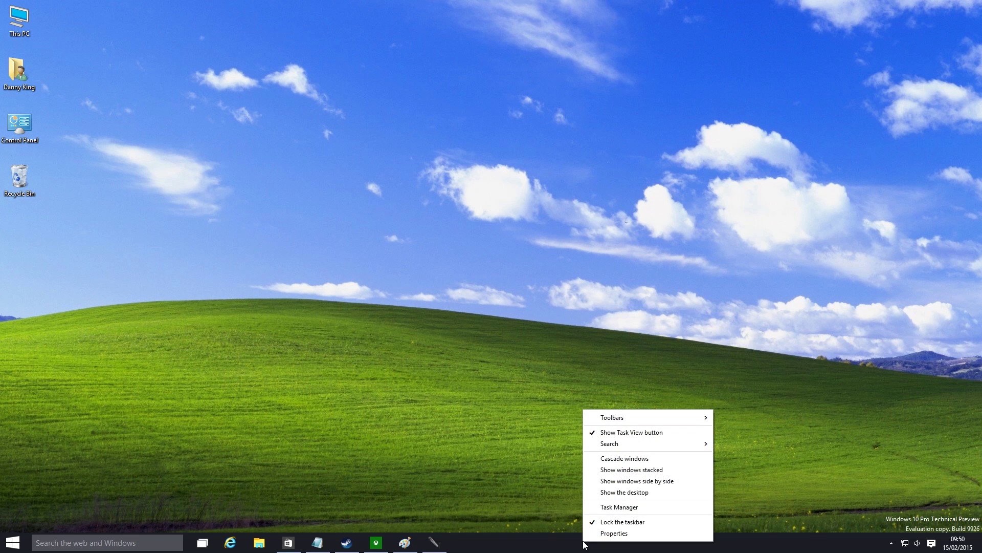
{"action": "mouse_move", "coordinate": [649, 448]}
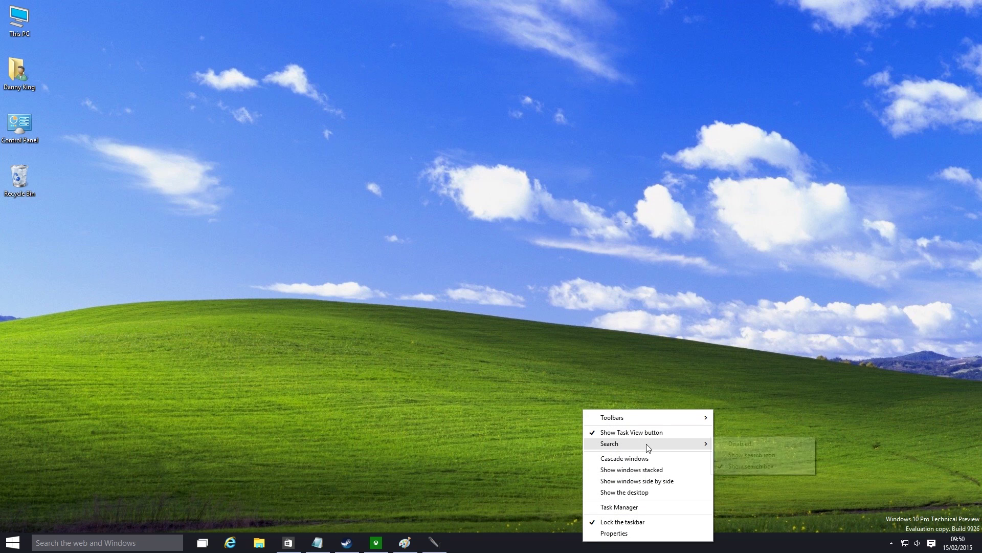
{"action": "left_click", "coordinate": [750, 455]}
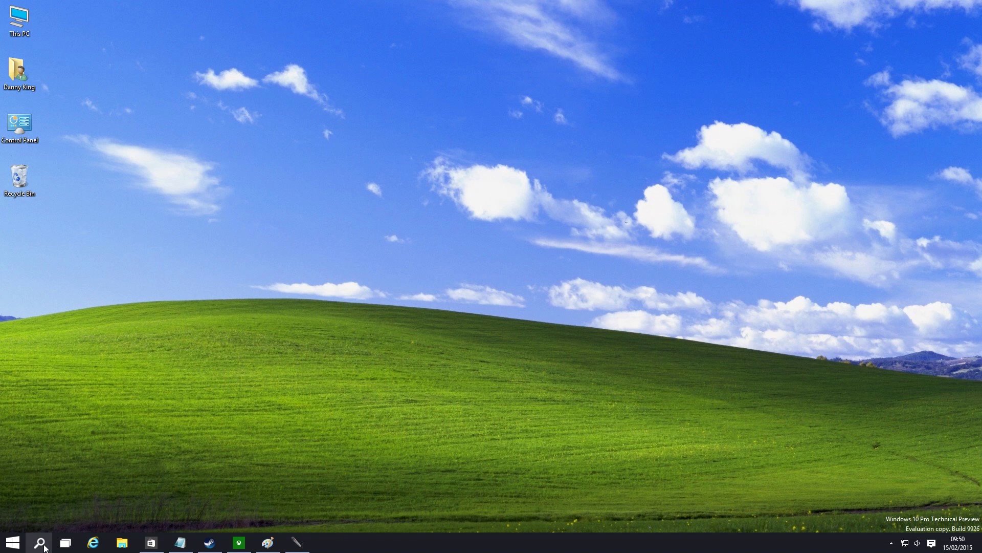
- Set the taskbar's search display to Disabled
{"action": "right_click", "coordinate": [477, 542]}
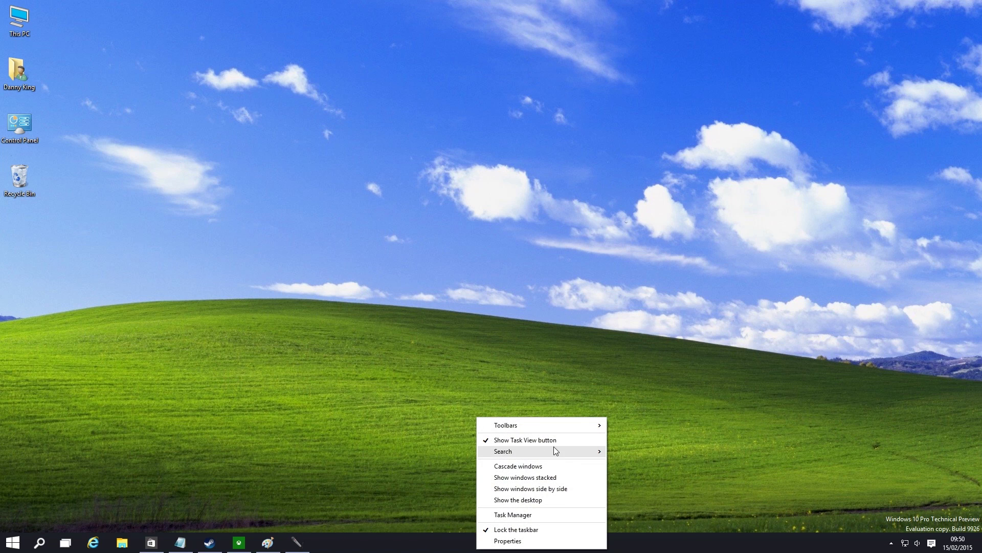
{"action": "mouse_move", "coordinate": [557, 451]}
{"action": "left_click", "coordinate": [636, 452]}
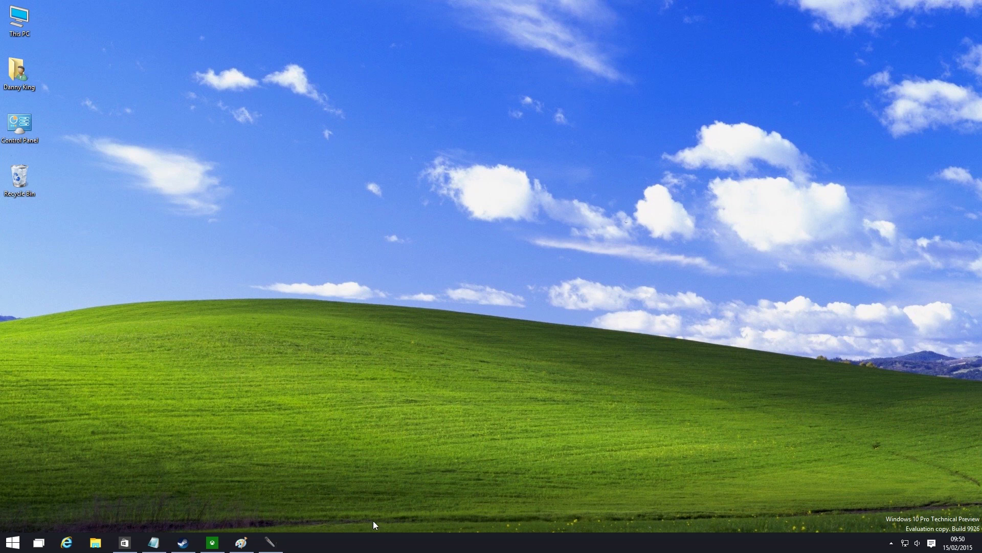
- Set the taskbar's search display to Show search icon
{"action": "right_click", "coordinate": [394, 544]}
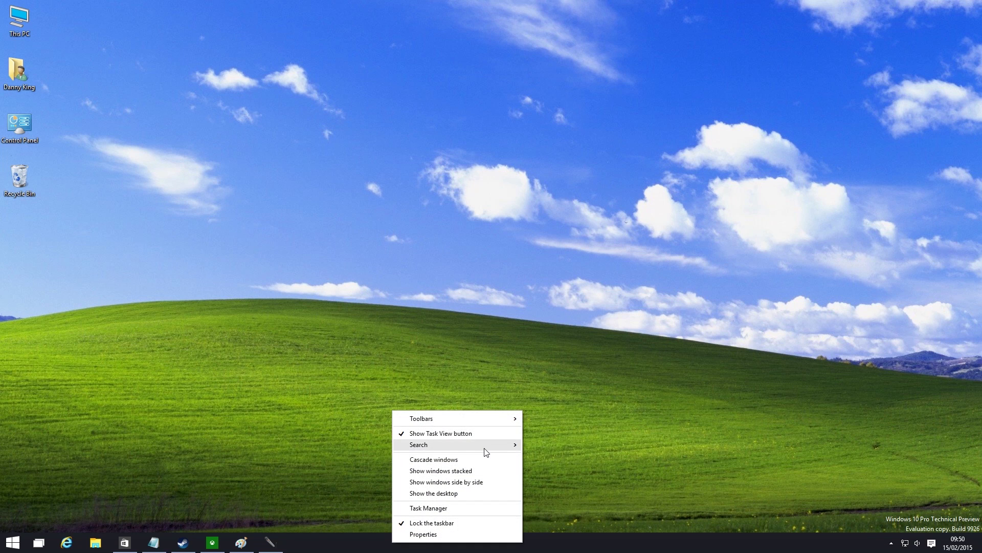
{"action": "mouse_move", "coordinate": [486, 445]}
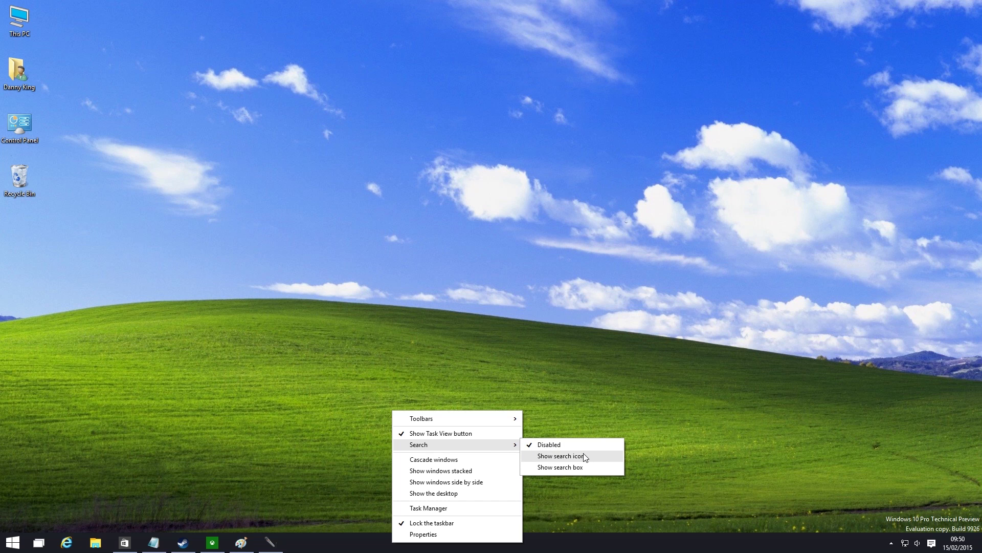
{"action": "left_click", "coordinate": [598, 460]}
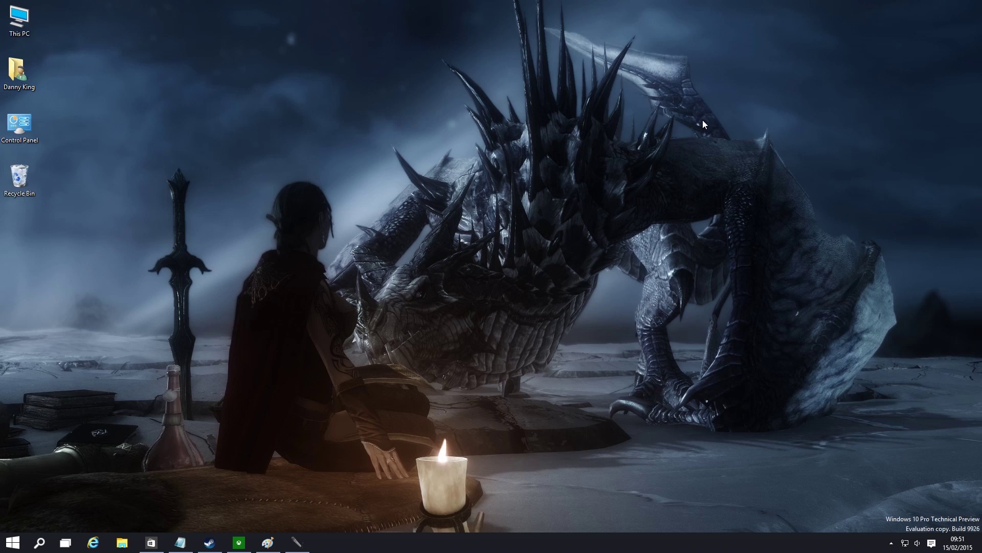
- Turn on small taskbar buttons in the Taskbar and Start Menu Properties and apply the change
{"action": "right_click", "coordinate": [634, 526]}
{"action": "right_click", "coordinate": [653, 542]}
{"action": "left_click", "coordinate": [660, 529]}
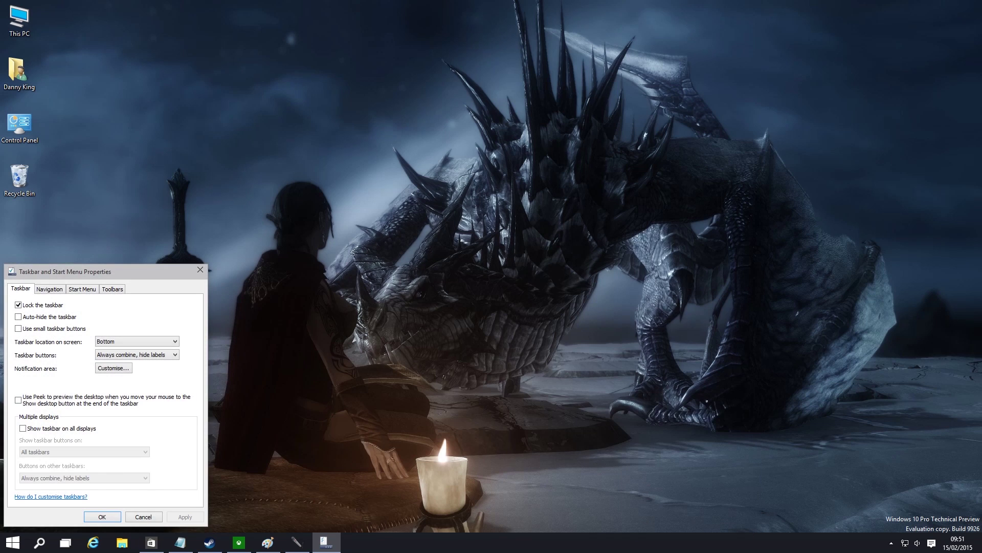
{"action": "left_click_drag", "start_coordinate": [100, 271], "coordinate": [419, 166]}
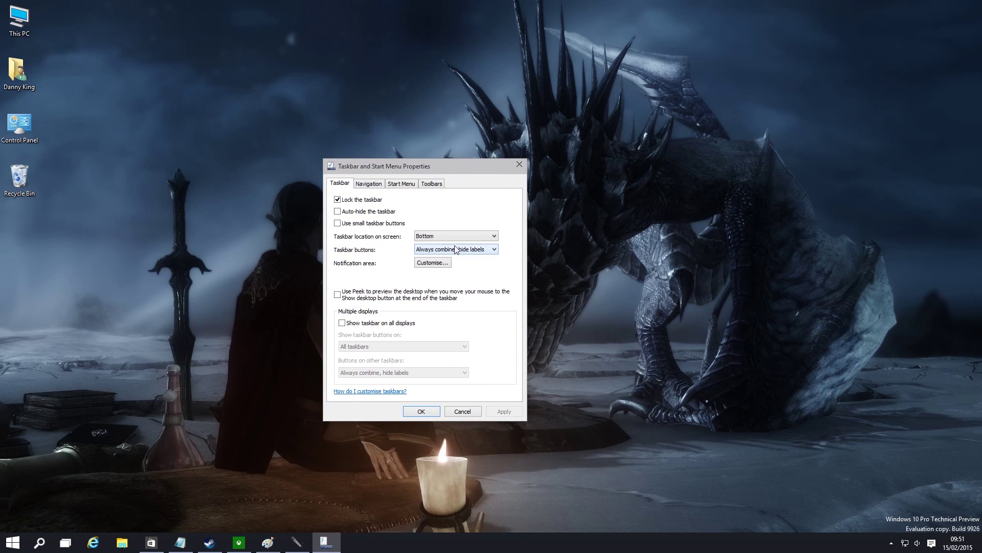
{"action": "left_click", "coordinate": [379, 223]}
{"action": "left_click", "coordinate": [503, 411]}
- Choose a different combining option for the taskbar buttons and apply it
{"action": "left_click", "coordinate": [468, 249]}
{"action": "left_click", "coordinate": [468, 270]}
{"action": "left_click", "coordinate": [507, 411]}
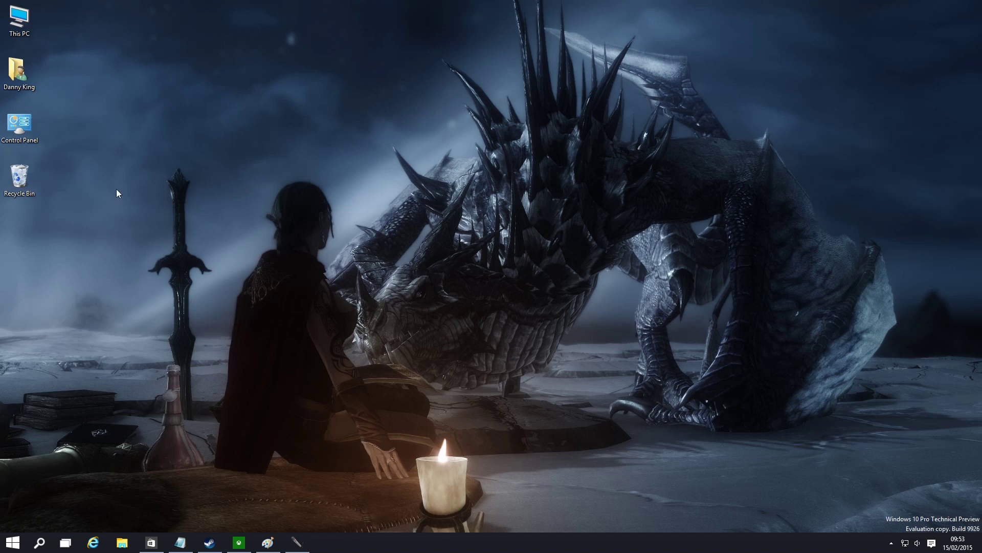
- Select the Recycle Bin, Control Panel and user folder icons with their item check boxes, and clear the selection
{"action": "left_click", "coordinate": [12, 169]}
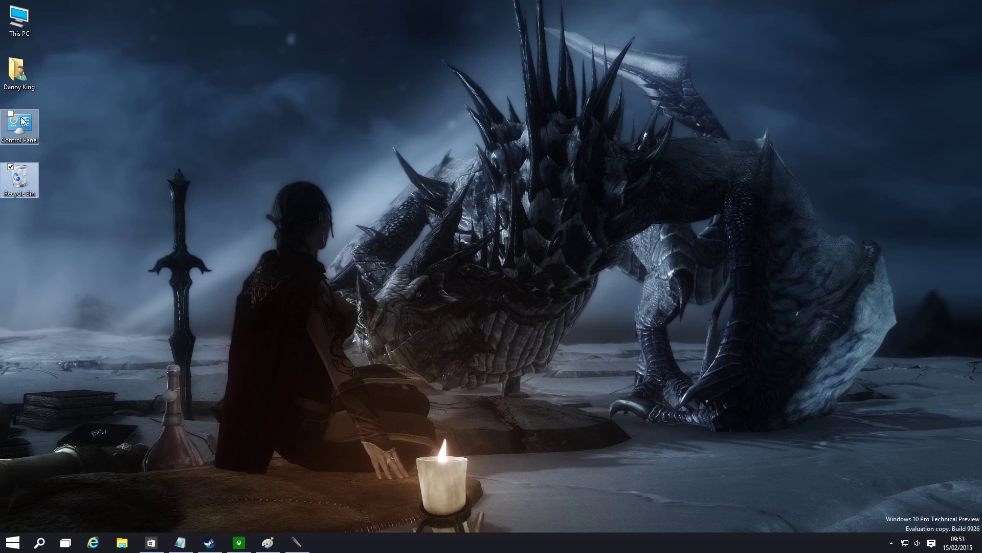
{"action": "left_click", "coordinate": [10, 114]}
{"action": "left_click", "coordinate": [11, 60]}
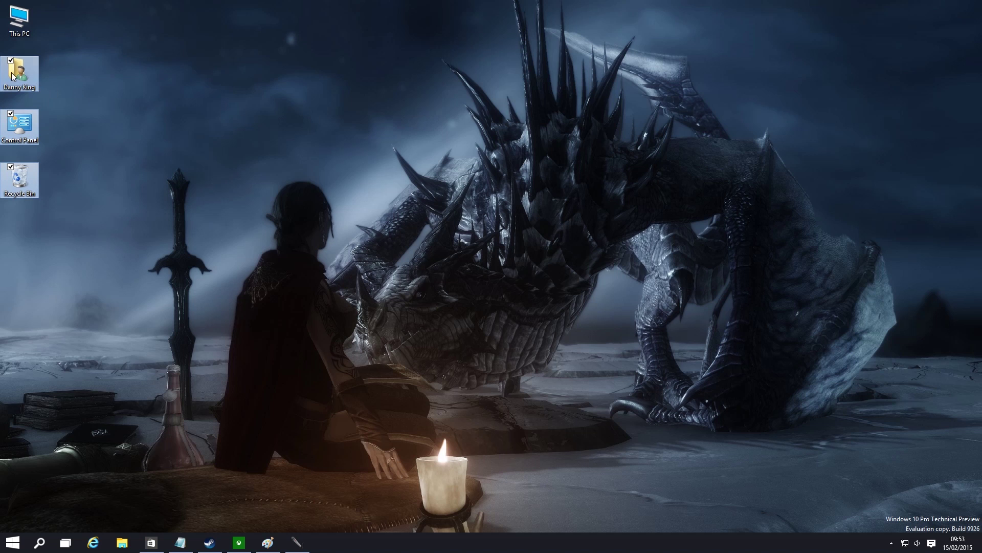
{"action": "right_click", "coordinate": [13, 76]}
{"action": "left_click", "coordinate": [314, 110]}
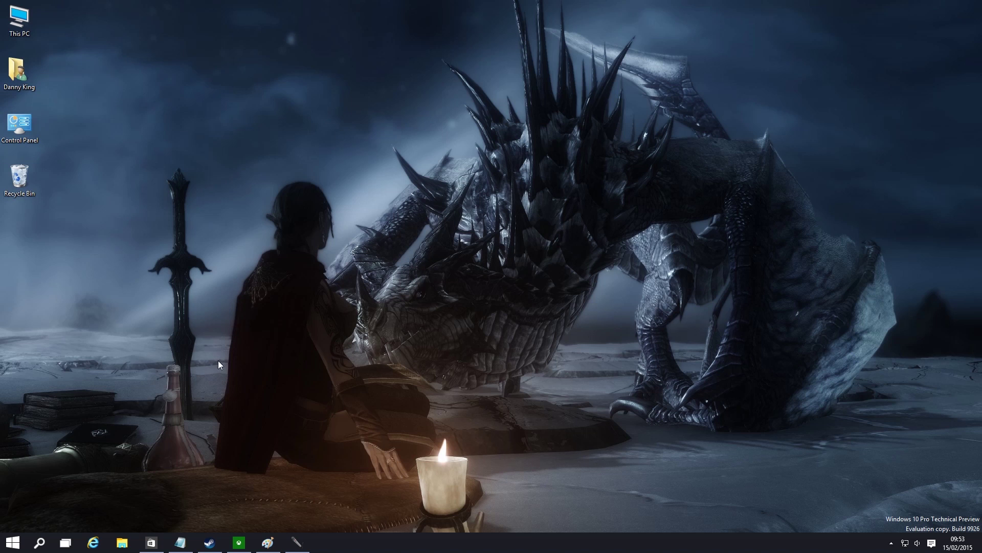
- Open Local Disk (C:) in a File Explorer window and reposition the window on the desktop
{"action": "left_click", "coordinate": [123, 542]}
{"action": "left_click_drag", "start_coordinate": [510, 174], "coordinate": [455, 99]}
{"action": "left_click", "coordinate": [245, 260]}
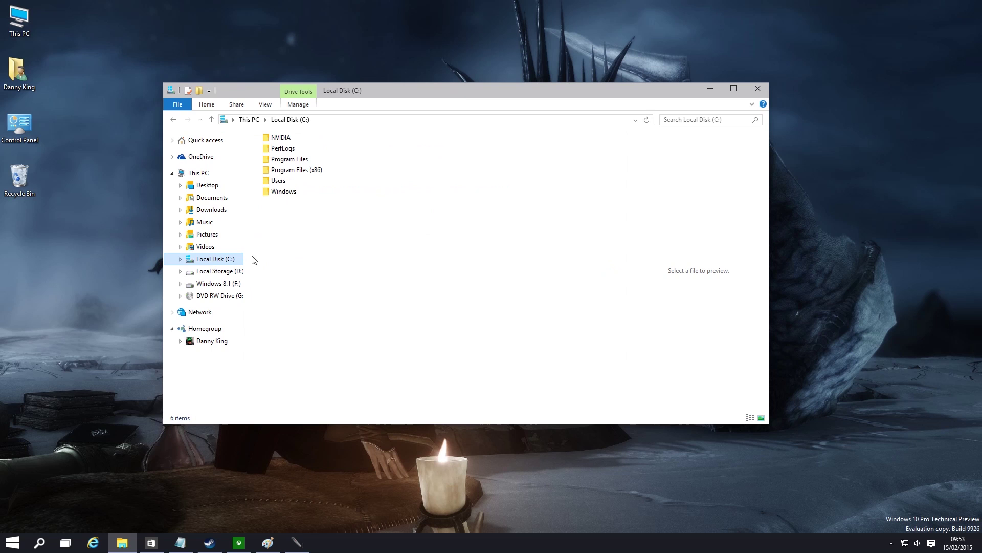
- Select the NVIDIA, PerfLogs and Program Files folders with their check boxes, view their available actions, and clear the selection
{"action": "left_click", "coordinate": [257, 137]}
{"action": "left_click", "coordinate": [258, 148]}
{"action": "left_click", "coordinate": [257, 159]}
{"action": "right_click", "coordinate": [284, 150]}
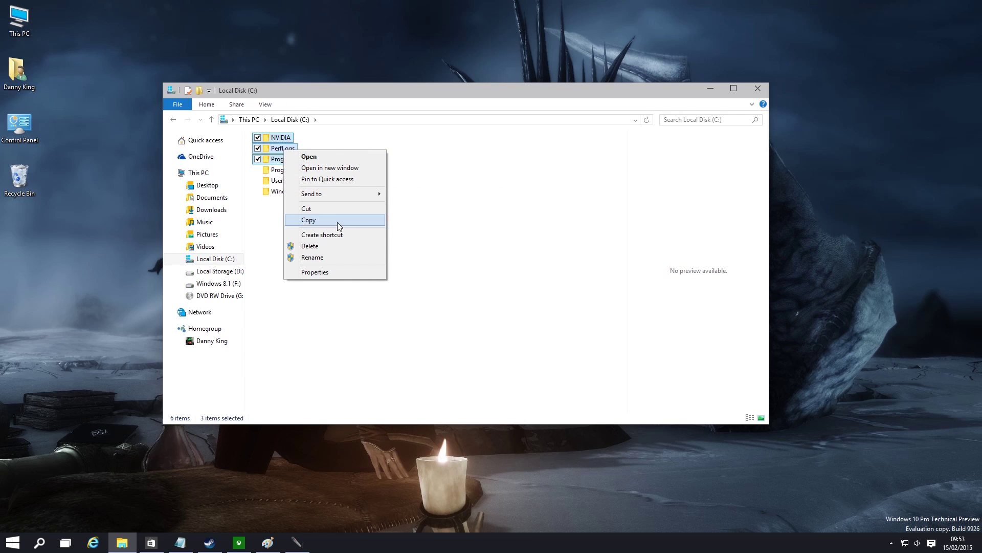
{"action": "left_click", "coordinate": [408, 342]}
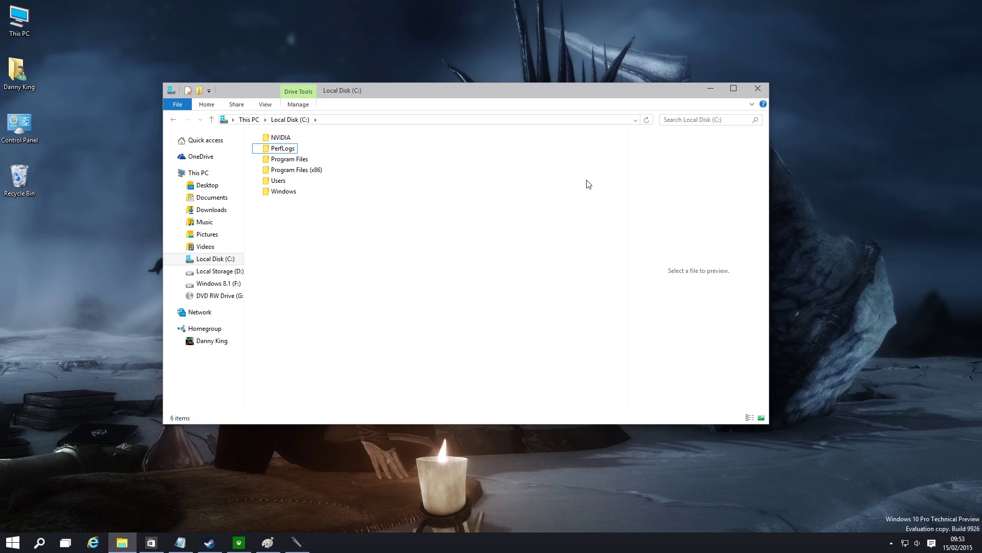
- Box-select the Program Files (x86), Users and Windows folders, clear the selection, and close File Explorer
{"action": "left_click_drag", "start_coordinate": [510, 239], "coordinate": [256, 165]}
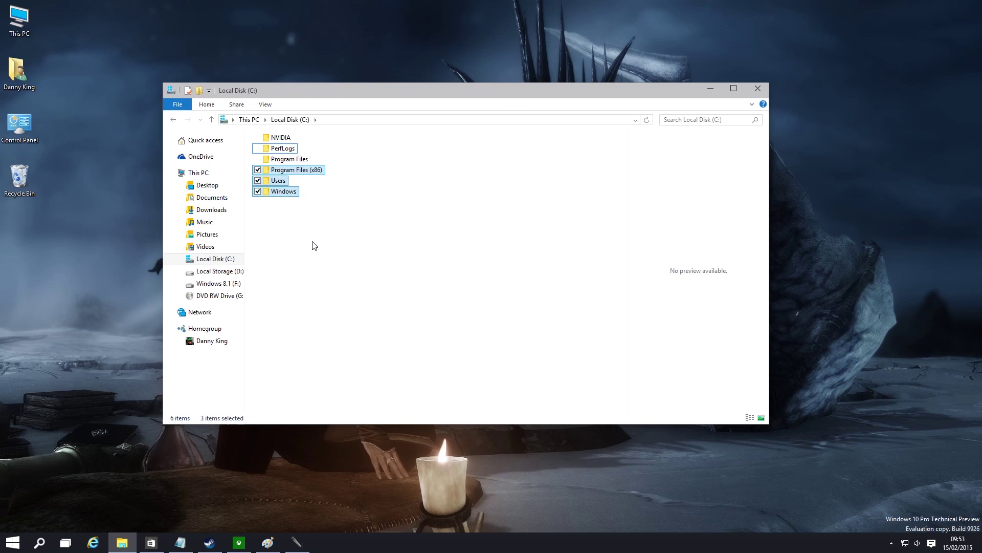
{"action": "left_click", "coordinate": [307, 237]}
{"action": "left_click_drag", "start_coordinate": [307, 237], "coordinate": [256, 166]}
{"action": "left_click", "coordinate": [386, 303]}
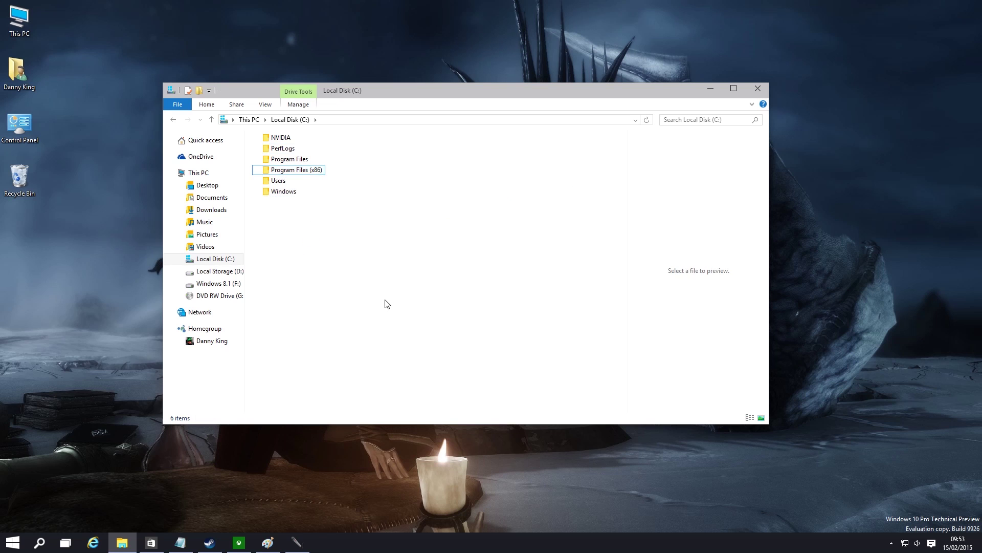
{"action": "left_click_drag", "start_coordinate": [305, 209], "coordinate": [794, 162]}
{"action": "left_click", "coordinate": [758, 90]}
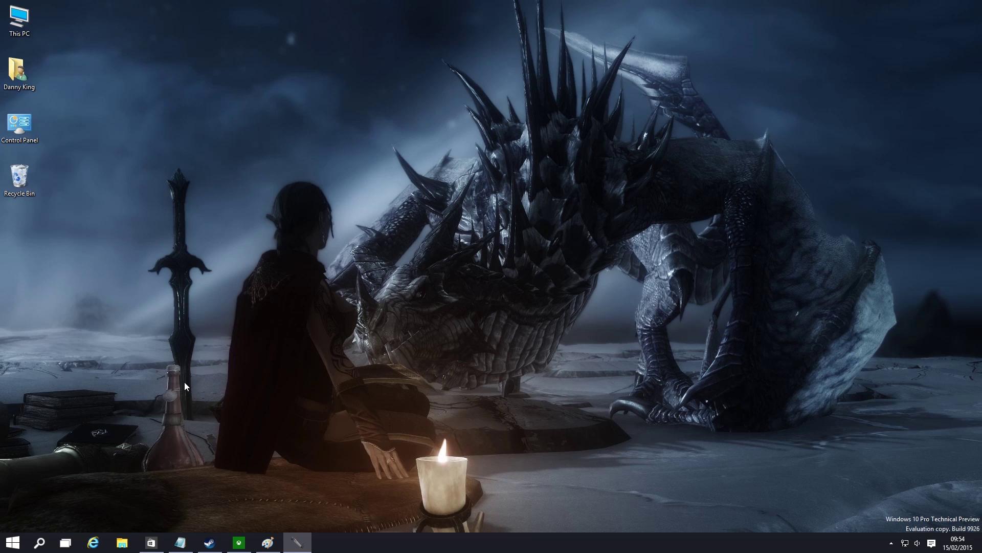
- Look through the Start menu's tiles, including the pinned games, and open its list of all apps
{"action": "left_click", "coordinate": [13, 543]}
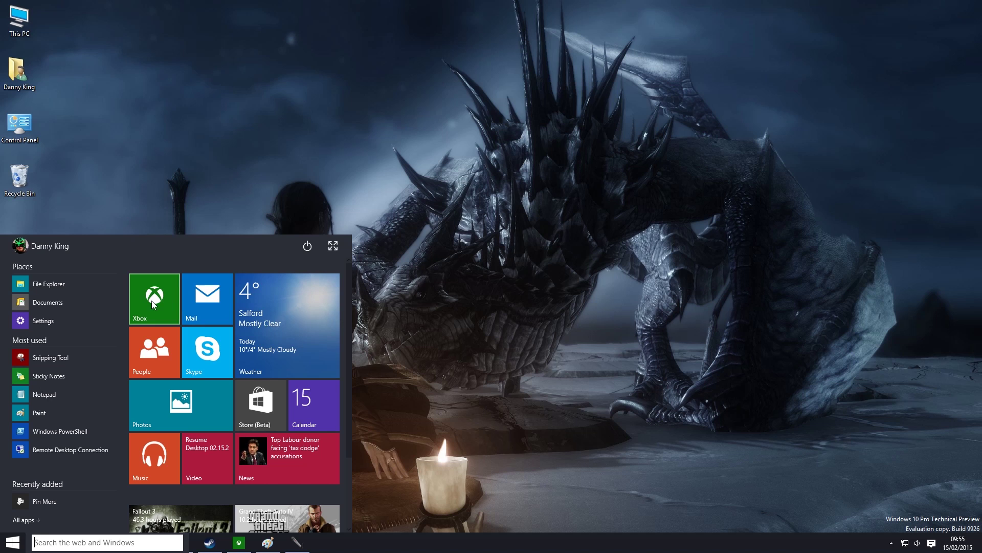
{"action": "scroll", "coordinate": [295, 358], "scroll_direction": "down", "scroll_amount": 3}
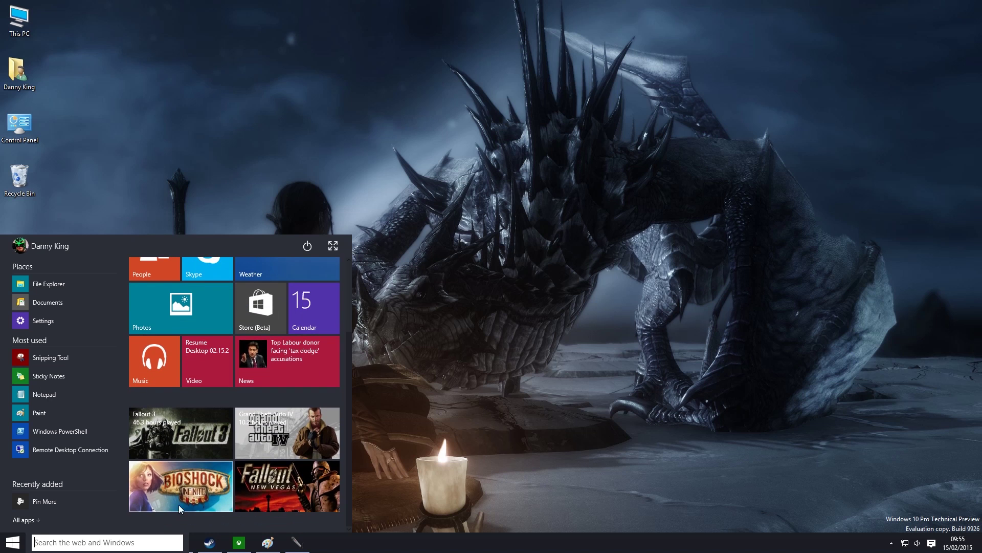
{"action": "scroll", "coordinate": [184, 471], "scroll_direction": "up", "scroll_amount": 3}
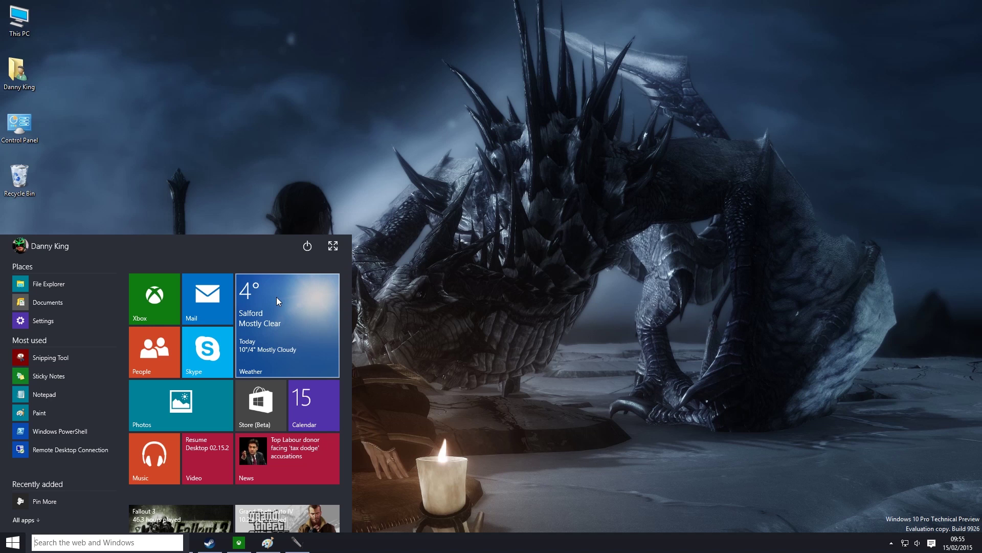
{"action": "scroll", "coordinate": [277, 298], "scroll_direction": "down", "scroll_amount": 2}
{"action": "scroll", "coordinate": [275, 309], "scroll_direction": "up", "scroll_amount": 2}
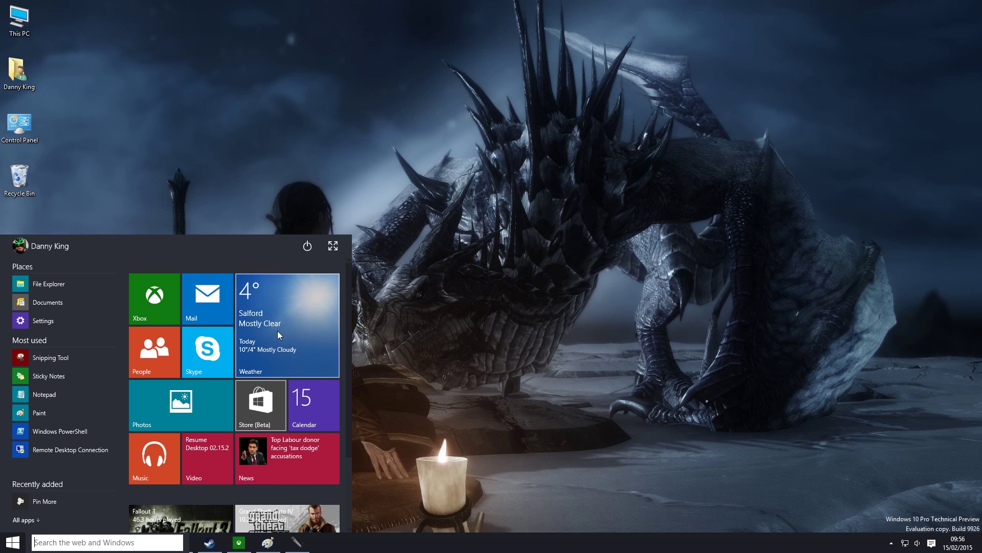
{"action": "scroll", "coordinate": [274, 446], "scroll_direction": "down", "scroll_amount": 2}
{"action": "scroll", "coordinate": [274, 446], "scroll_direction": "up", "scroll_amount": 2}
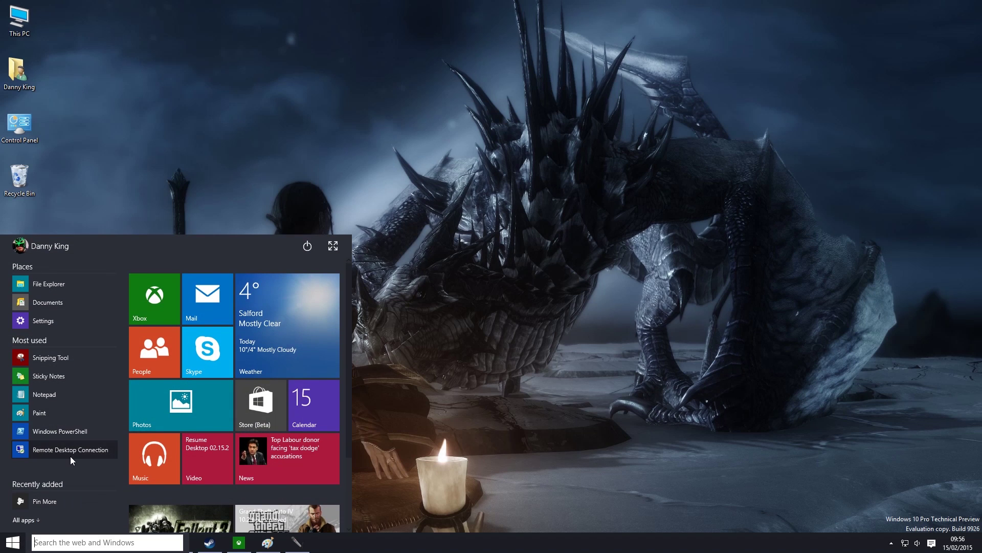
{"action": "left_click", "coordinate": [32, 520]}
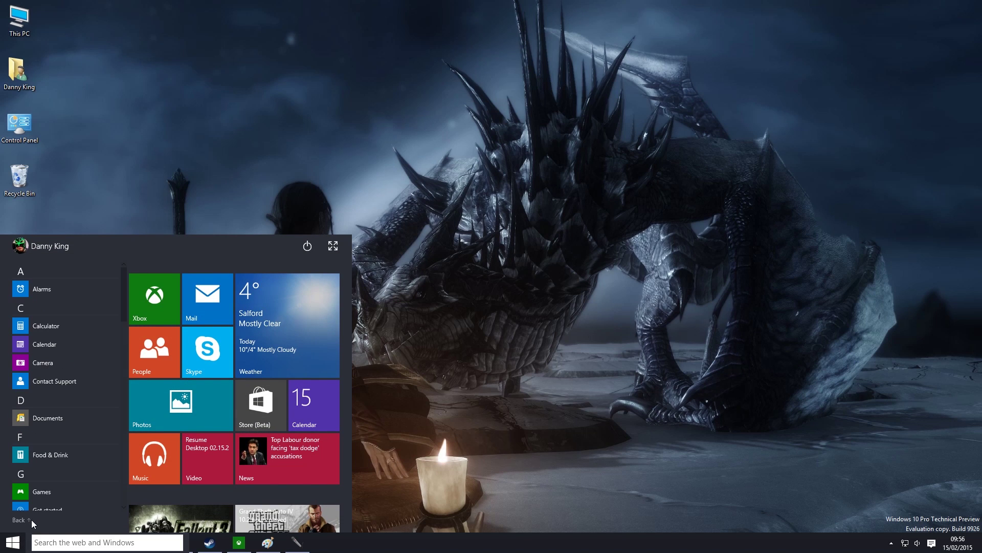
- Browse the Start menu's list of all apps, search for skype, and dismiss the search results
{"action": "left_click_drag", "start_coordinate": [124, 285], "coordinate": [102, 267]}
{"action": "left_click", "coordinate": [106, 220]}
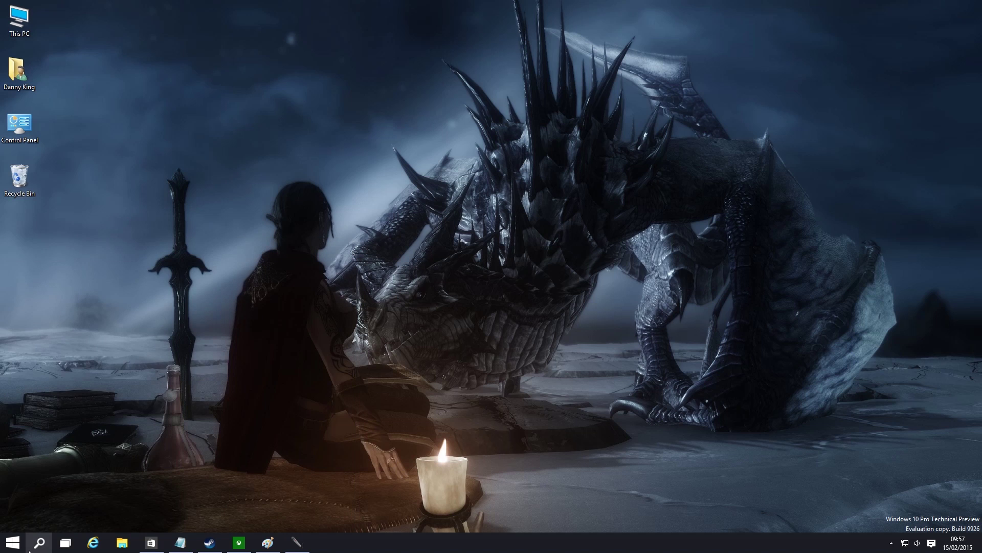
{"action": "key", "text": "super"}
{"action": "type", "text": "skype"}
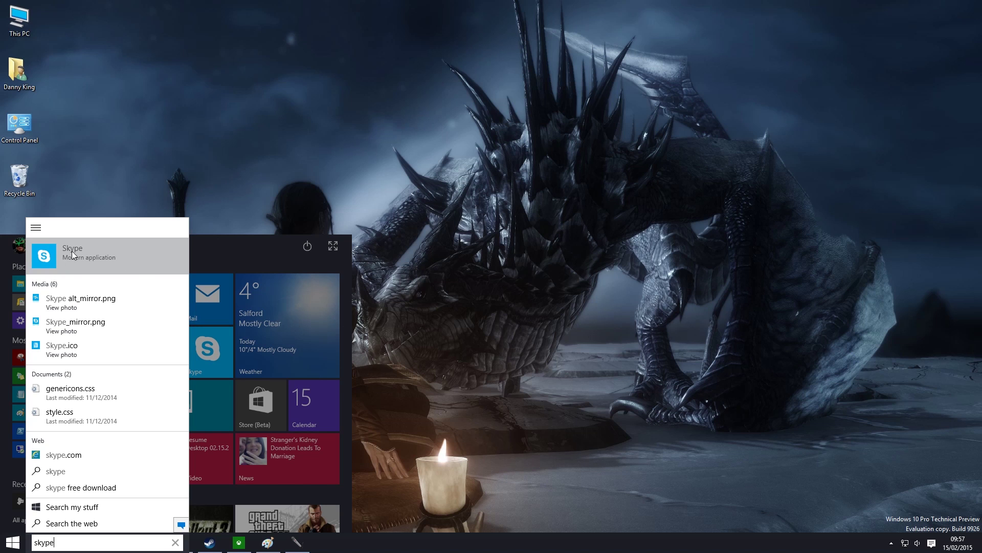
{"action": "left_click", "coordinate": [640, 193]}
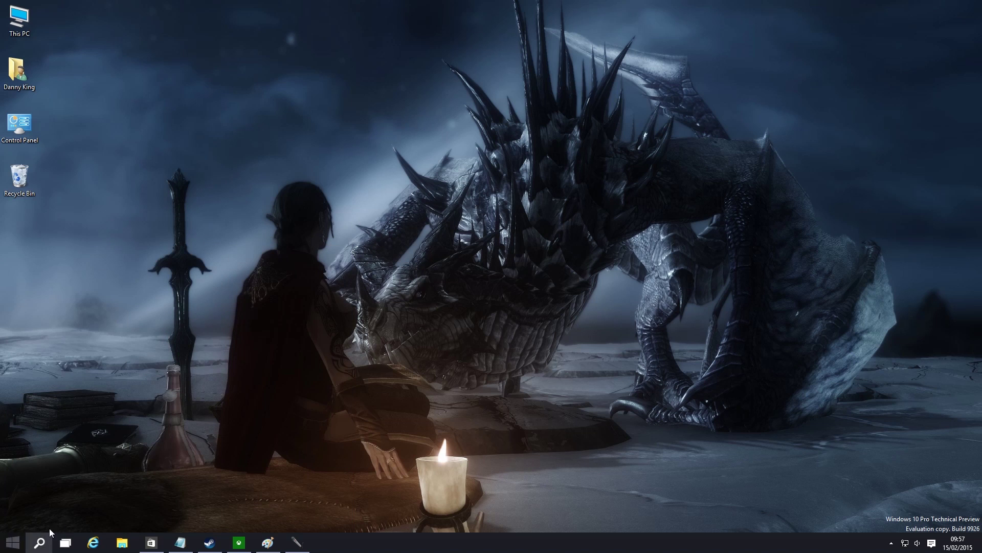
- Open and leave the Start menu's list of all apps, and look through the tiles down to the pinned games
{"action": "left_click", "coordinate": [17, 545]}
{"action": "left_click", "coordinate": [31, 520]}
{"action": "left_click", "coordinate": [33, 523]}
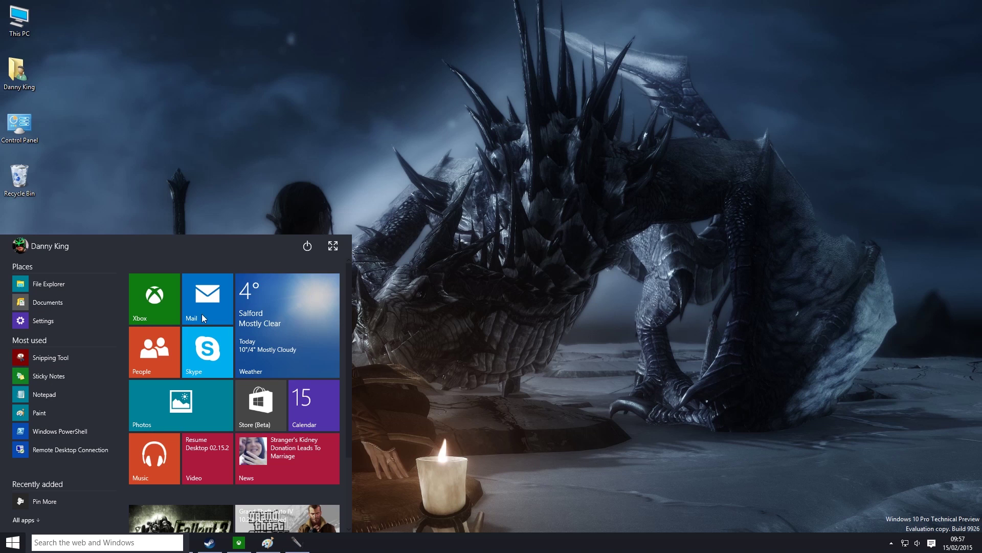
{"action": "scroll", "coordinate": [275, 365], "scroll_direction": "down", "scroll_amount": 2}
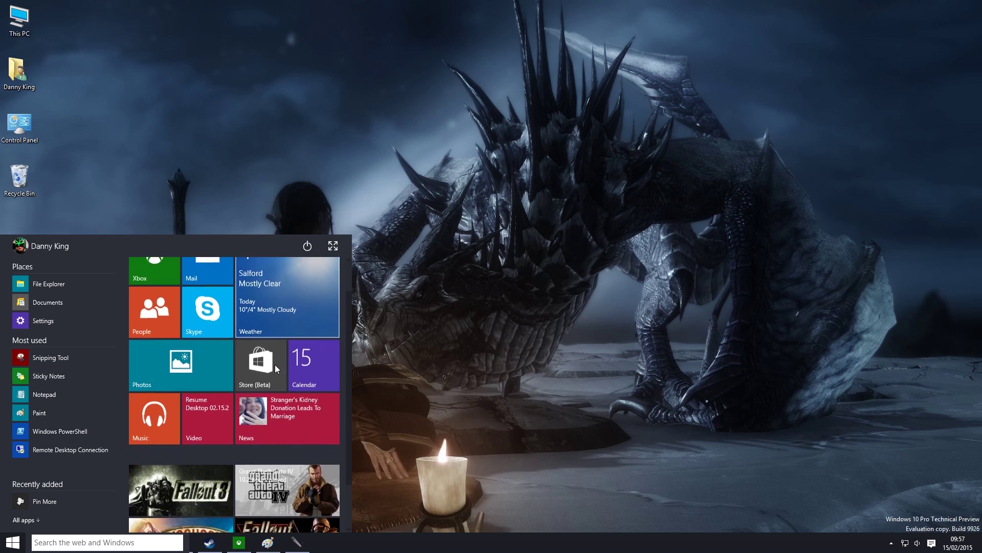
{"action": "scroll", "coordinate": [255, 383], "scroll_direction": "up", "scroll_amount": 2}
{"action": "scroll", "coordinate": [220, 425], "scroll_direction": "down", "scroll_amount": 2}
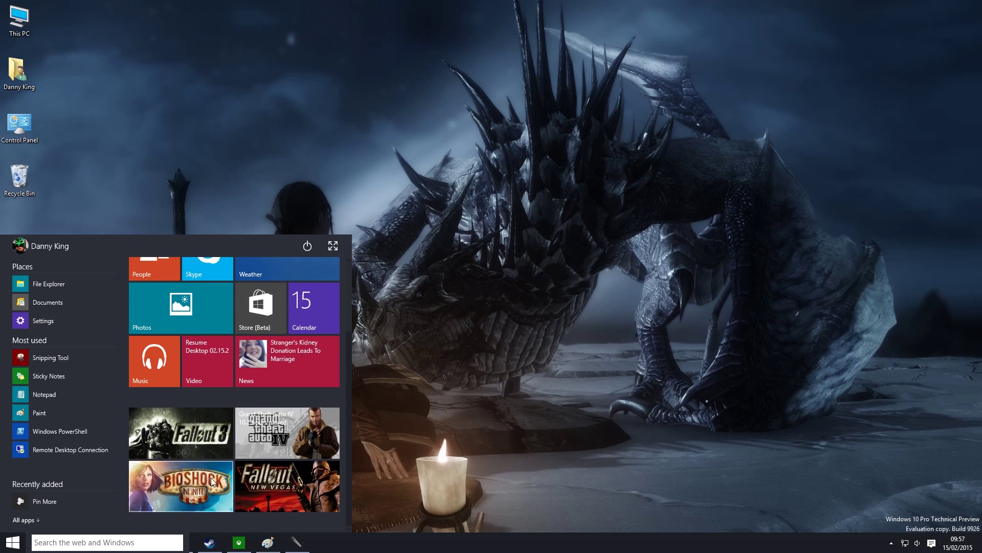
{"action": "scroll", "coordinate": [169, 286], "scroll_direction": "up", "scroll_amount": 2}
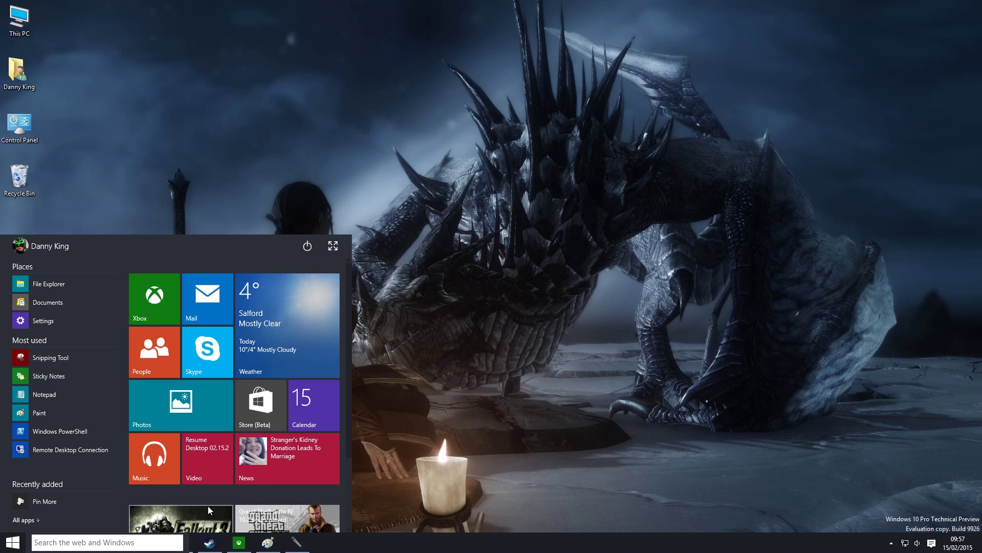
{"action": "scroll", "coordinate": [266, 321], "scroll_direction": "down", "scroll_amount": 3}
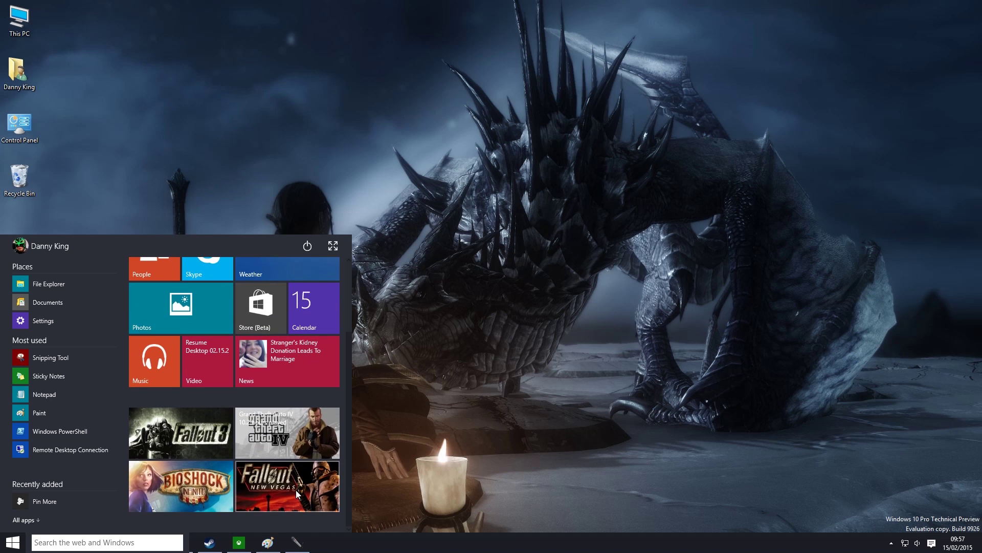
{"action": "scroll", "coordinate": [205, 474], "scroll_direction": "up", "scroll_amount": 3}
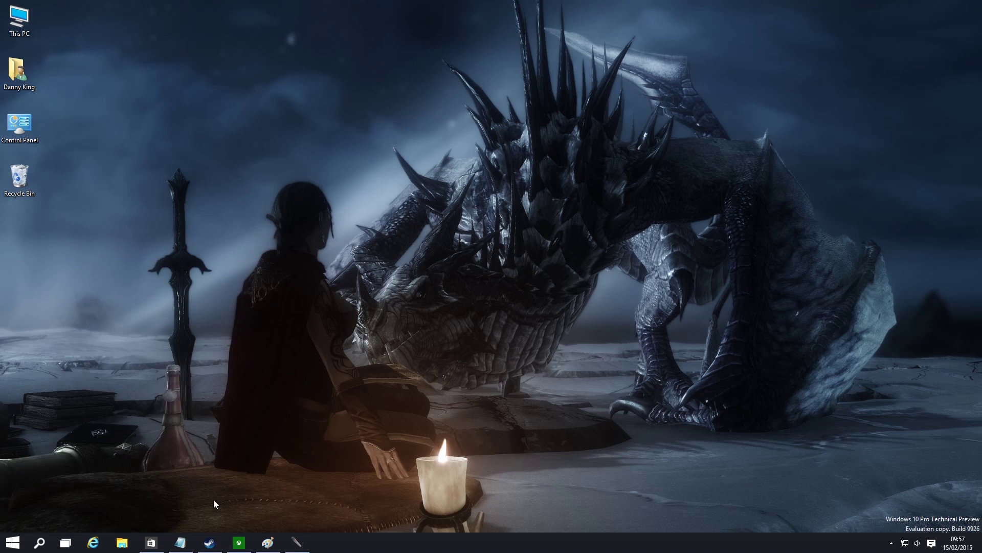
- View the jump list of tasks for Steam on the taskbar and dismiss it
{"action": "right_click", "coordinate": [209, 542]}
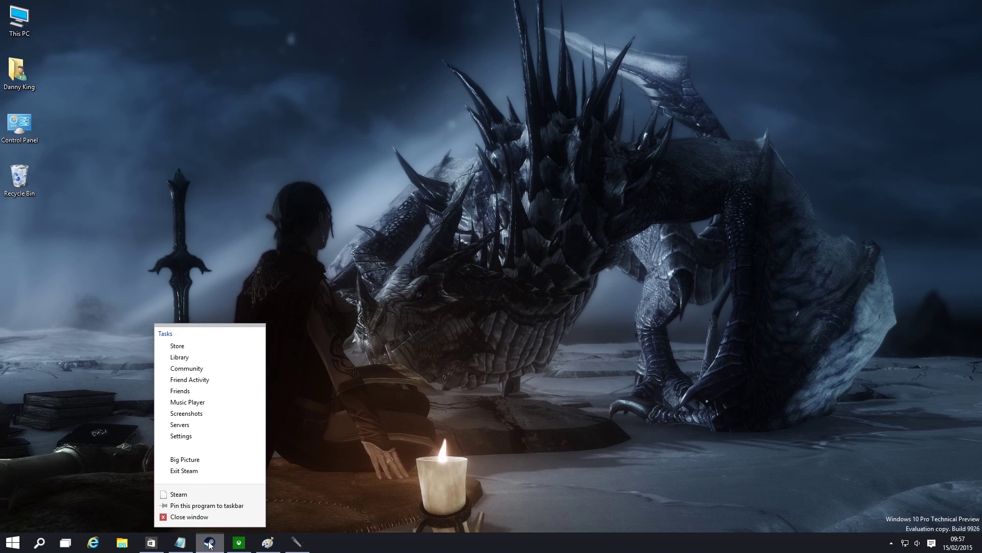
{"action": "left_click", "coordinate": [353, 282]}
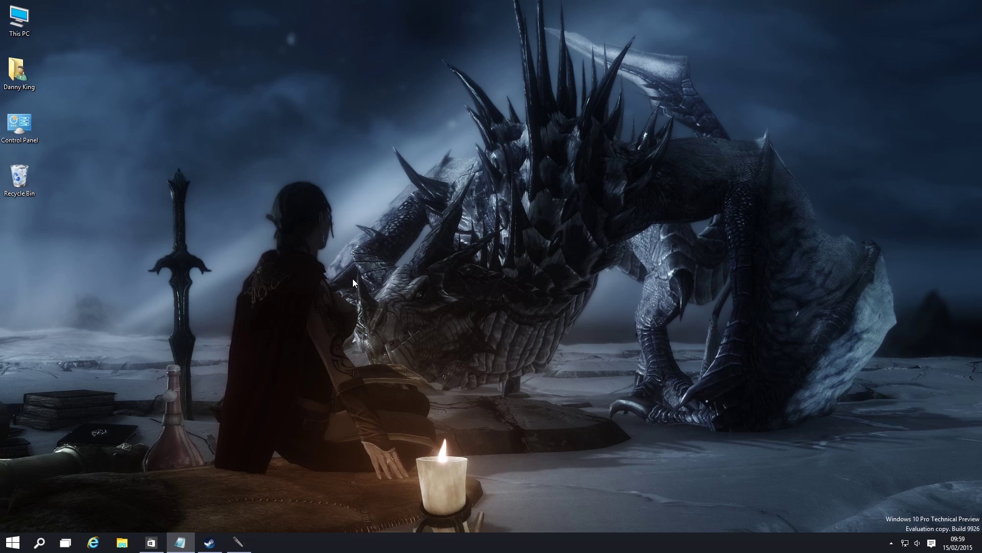
- Cycle through the open windows in the task switcher, bring up Steam, and minimise its window
{"action": "key", "text": "alt+Tab"}
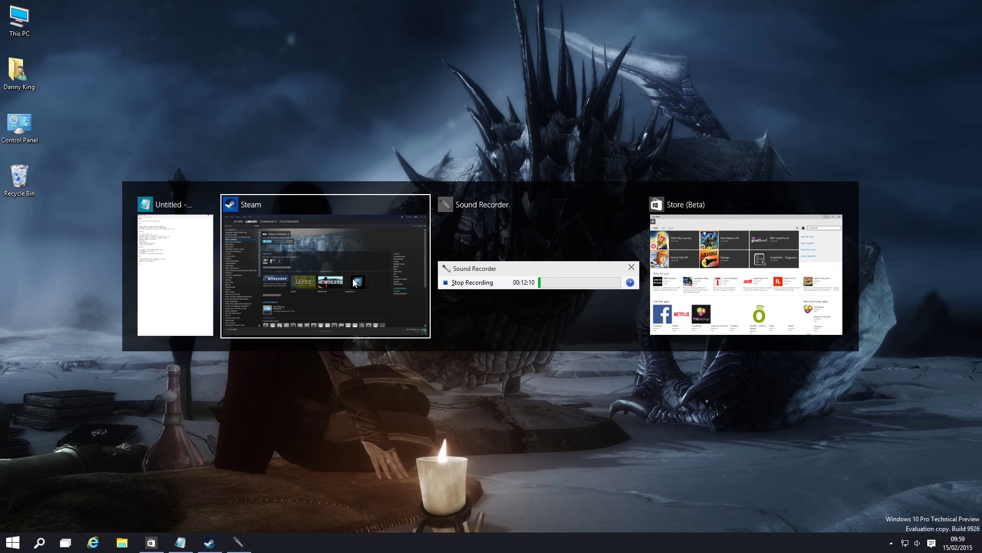
{"action": "key", "text": "alt+Tab"}
{"action": "key", "text": "alt+Tab"}
{"action": "key", "text": "alt+Tab"}
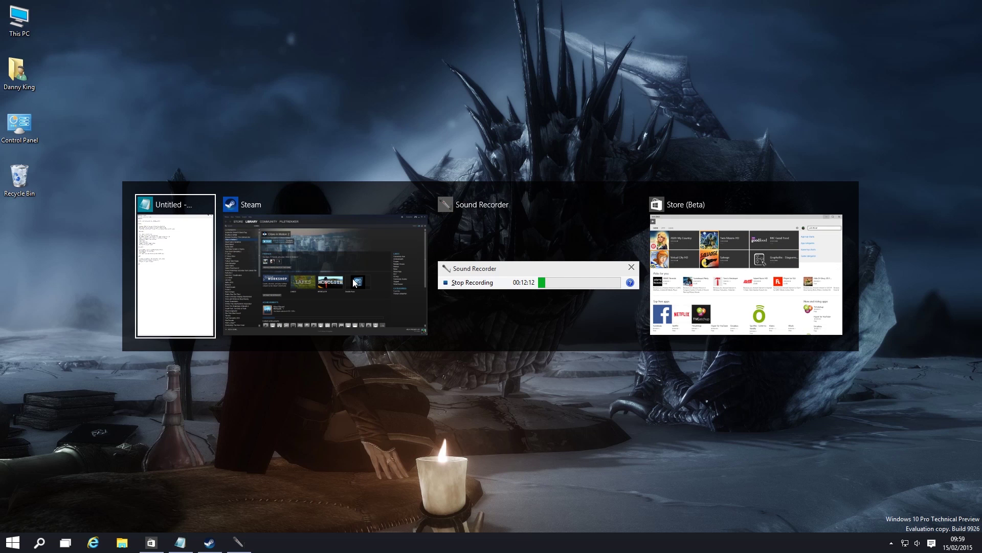
{"action": "key", "text": "alt+Tab"}
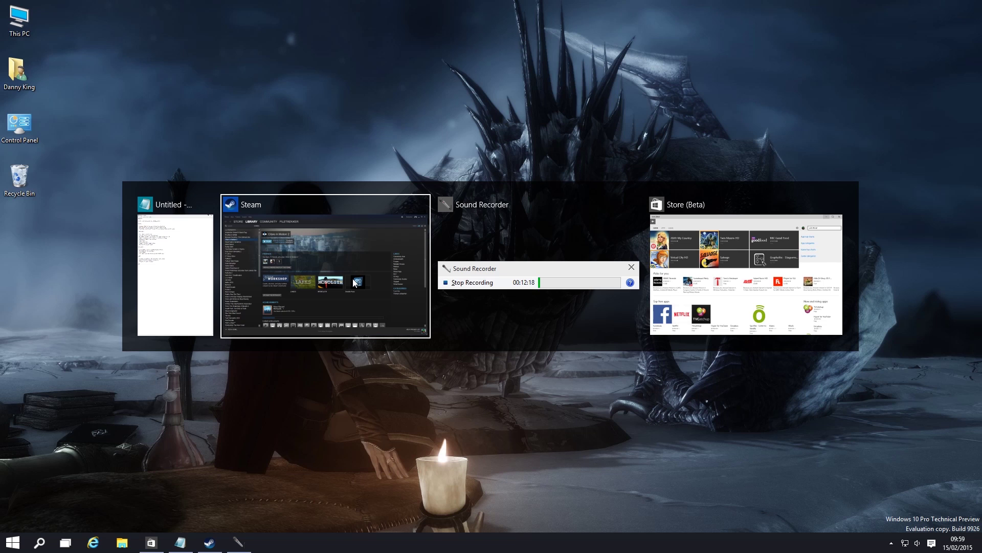
{"action": "left_click", "coordinate": [354, 282]}
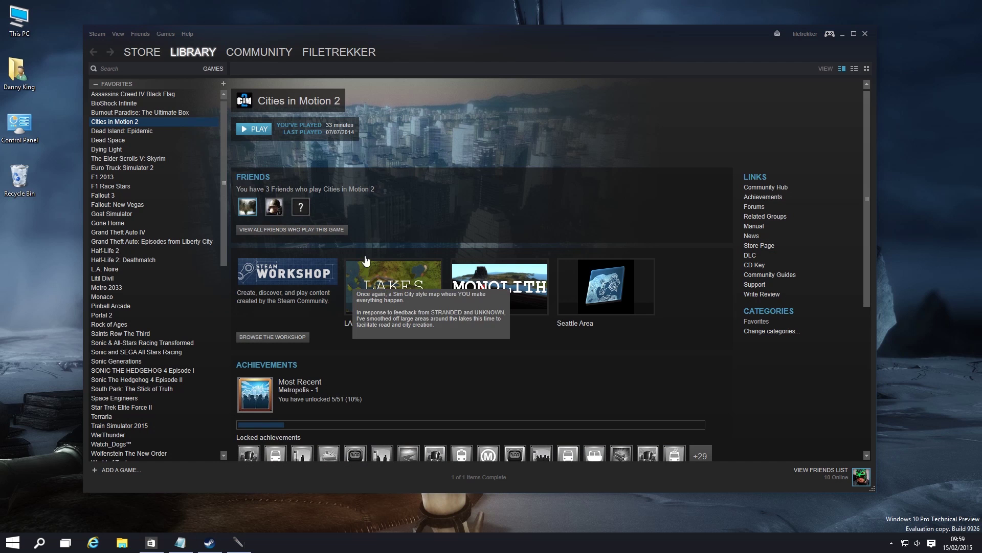
{"action": "left_click", "coordinate": [843, 34]}
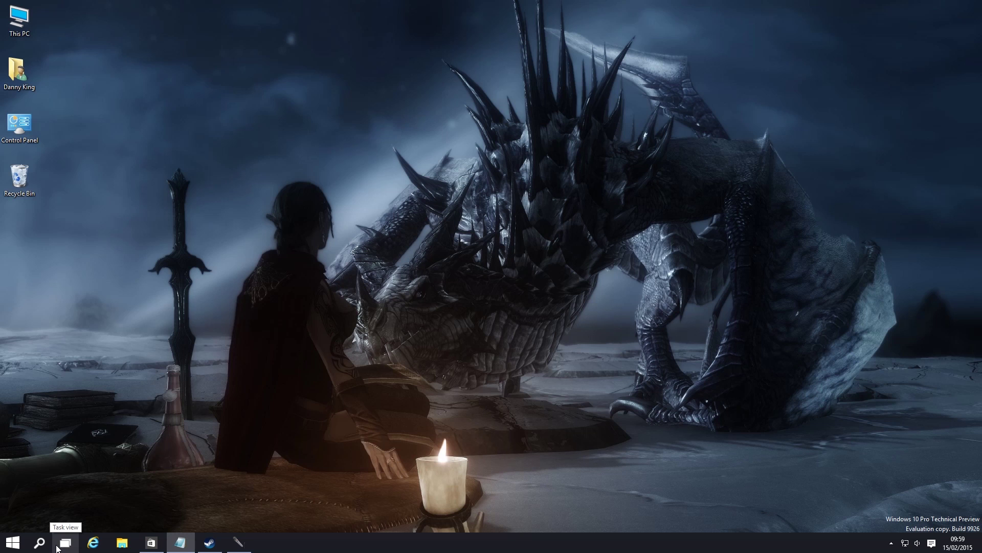
- Add three virtual desktops in Task View and return to the first desktop
{"action": "left_click", "coordinate": [71, 542]}
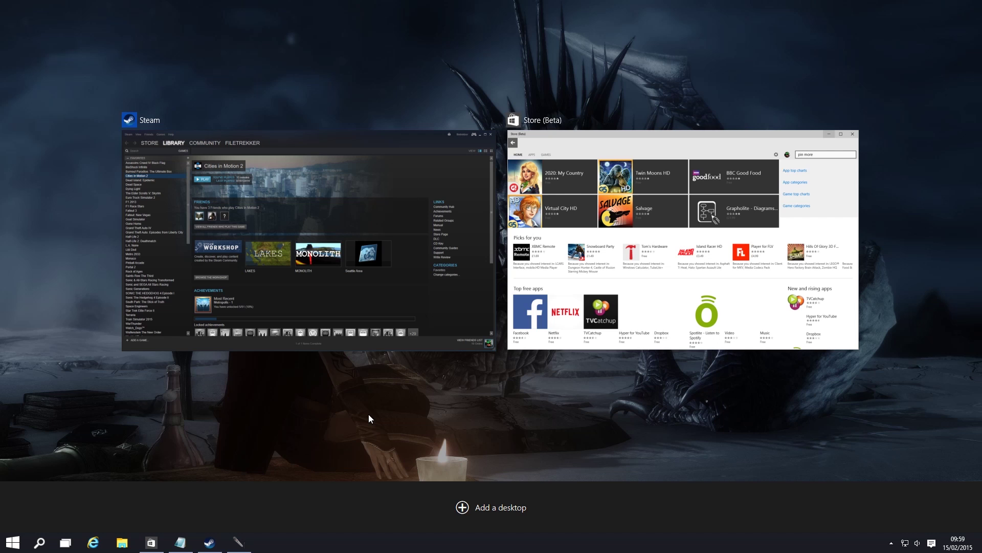
{"action": "left_click", "coordinate": [480, 507]}
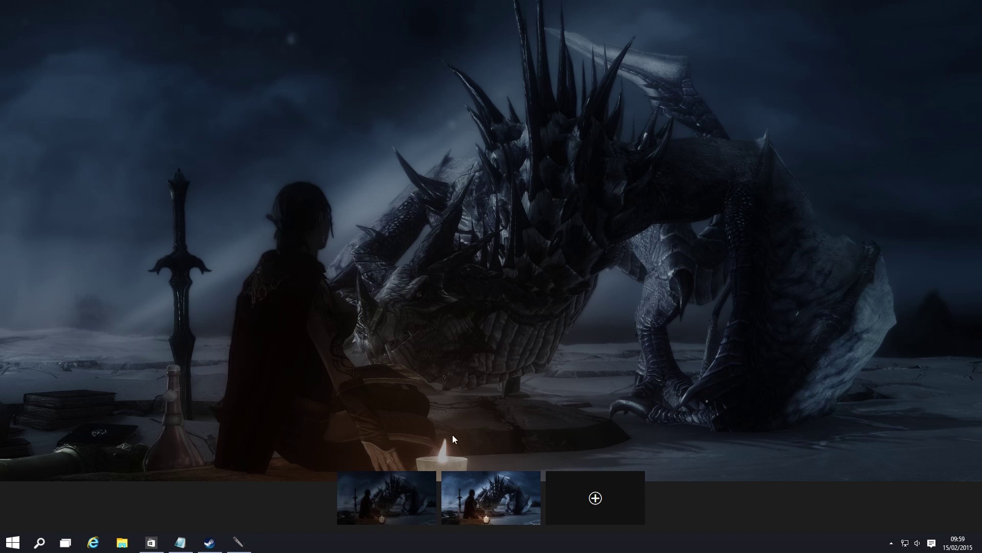
{"action": "left_click", "coordinate": [593, 499]}
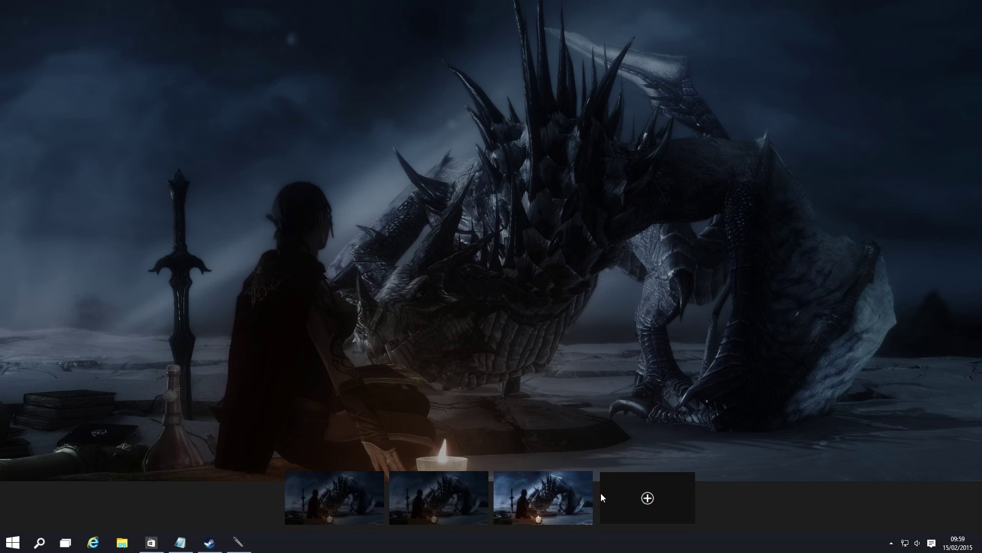
{"action": "left_click", "coordinate": [640, 499]}
{"action": "left_click", "coordinate": [443, 338]}
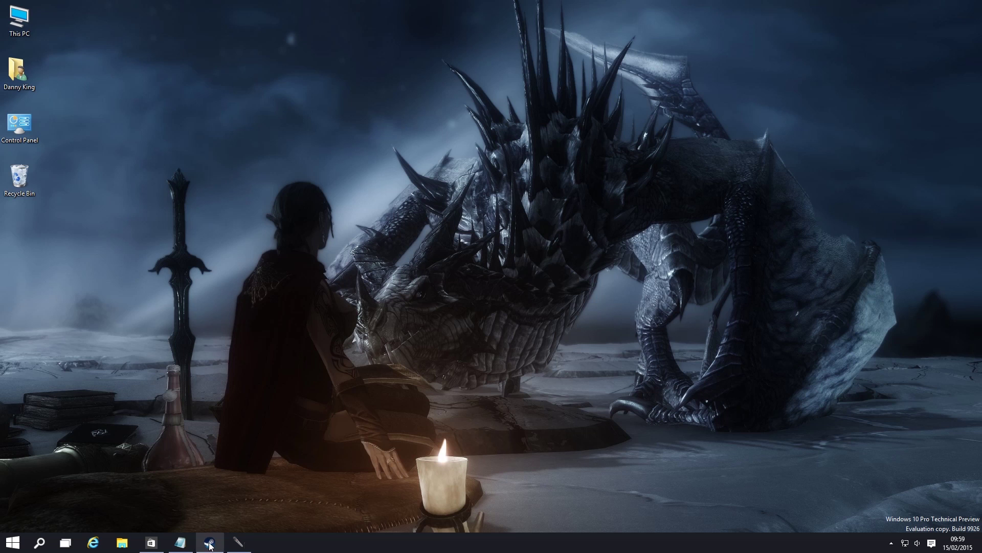
- Restore the Steam window on the first virtual desktop
{"action": "mouse_move", "coordinate": [209, 543]}
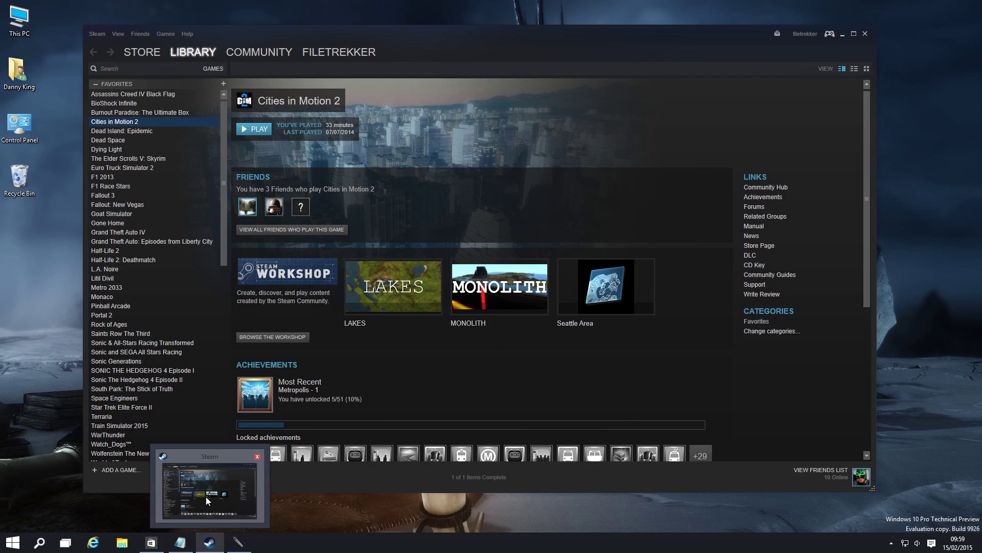
{"action": "left_click", "coordinate": [206, 497]}
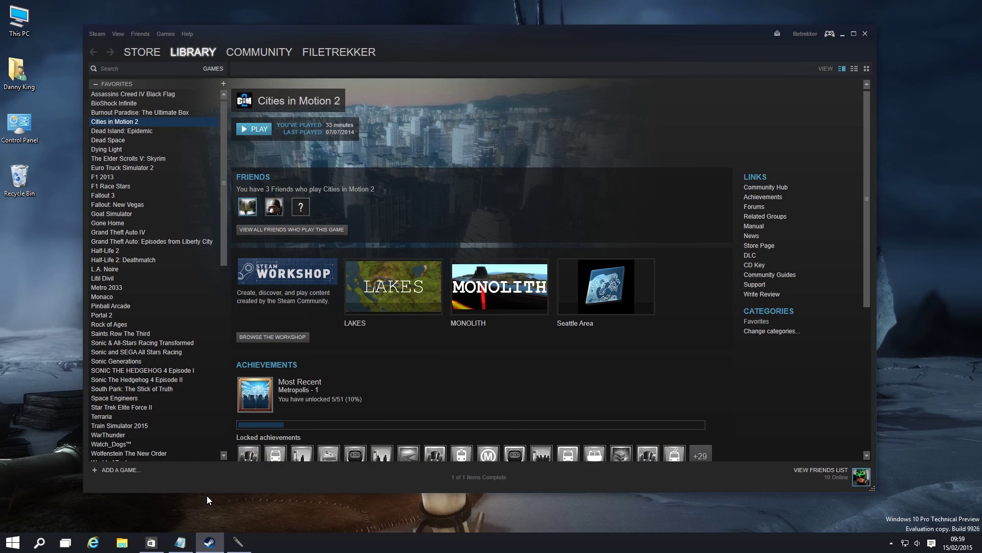
- Switch to the second virtual desktop and open the Photos app there
{"action": "left_click", "coordinate": [63, 547]}
{"action": "left_click", "coordinate": [386, 487]}
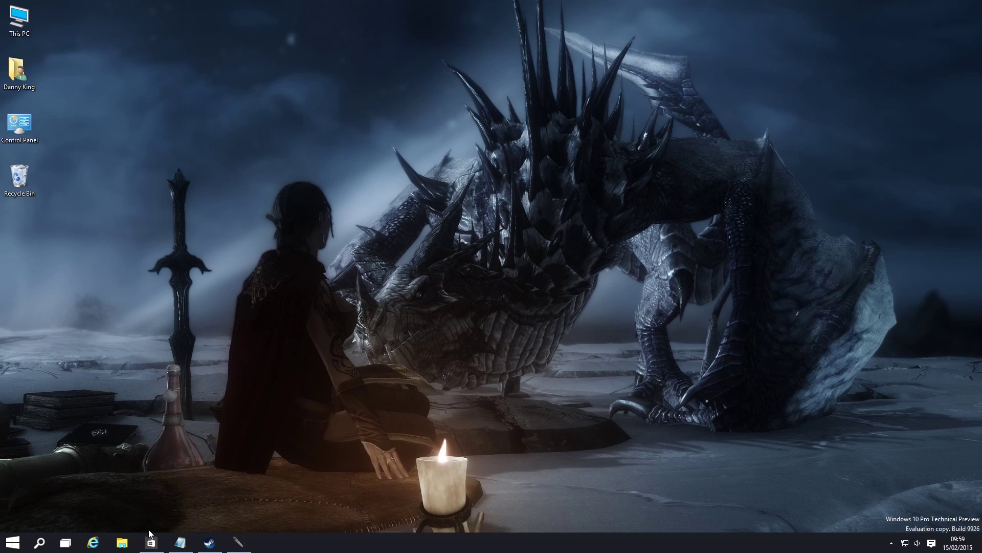
{"action": "left_click", "coordinate": [13, 541]}
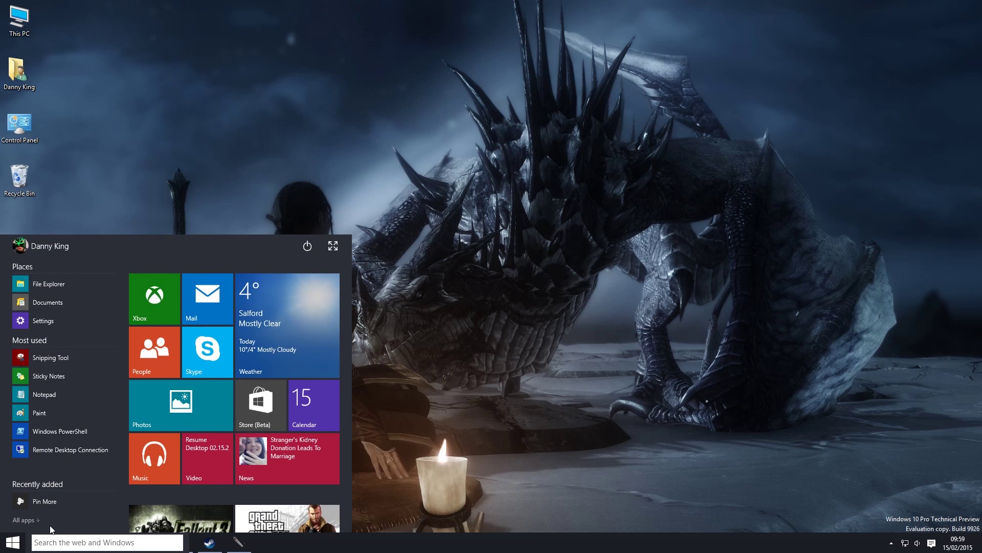
{"action": "left_click", "coordinate": [164, 411]}
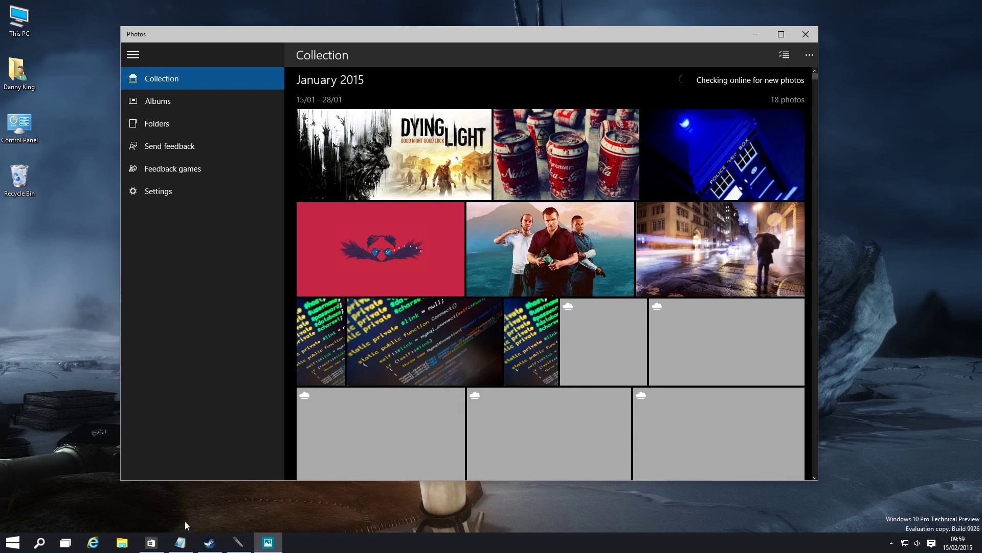
- Switch to the third virtual desktop and open the Xbox app there from the list of all apps
{"action": "left_click", "coordinate": [65, 543]}
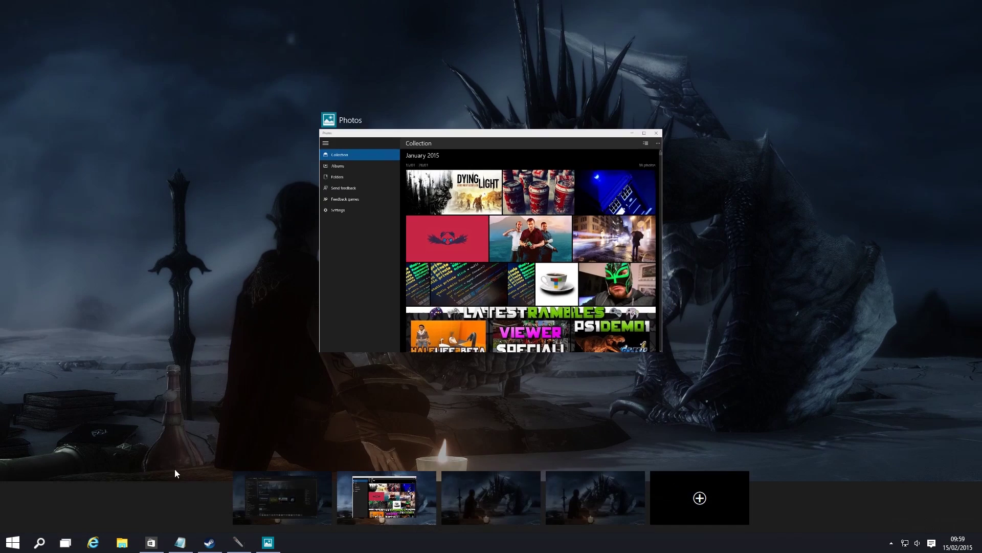
{"action": "left_click", "coordinate": [491, 491]}
{"action": "left_click", "coordinate": [20, 532]}
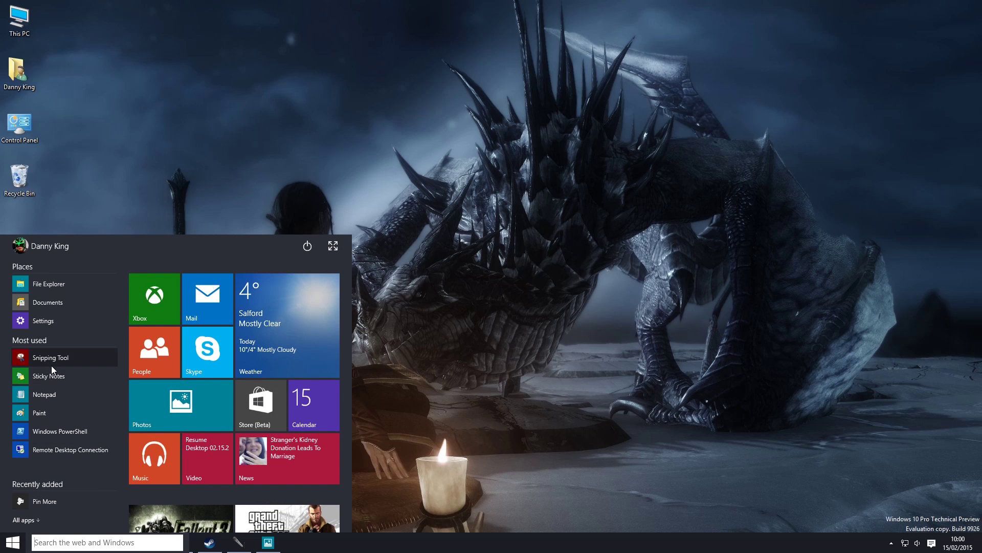
{"action": "left_click", "coordinate": [31, 517]}
{"action": "scroll", "coordinate": [69, 434], "scroll_direction": "down", "scroll_amount": 5}
{"action": "scroll", "coordinate": [69, 435], "scroll_direction": "down", "scroll_amount": 3}
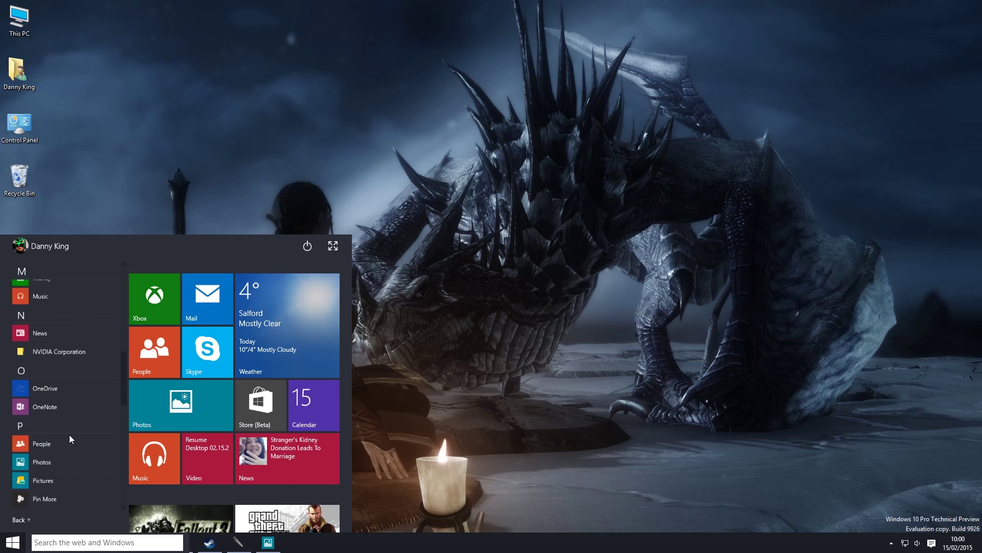
{"action": "scroll", "coordinate": [57, 394], "scroll_direction": "down", "scroll_amount": 4}
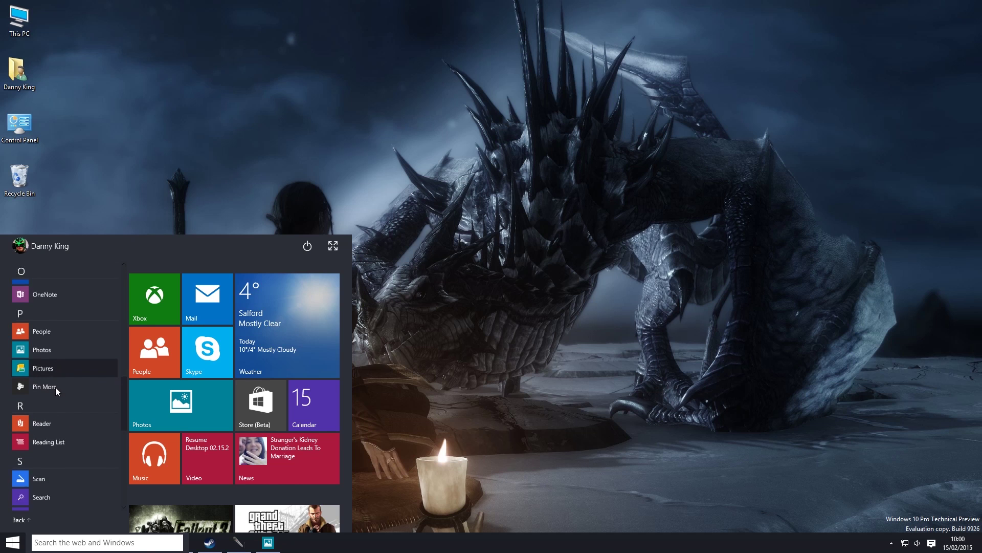
{"action": "left_click", "coordinate": [55, 389]}
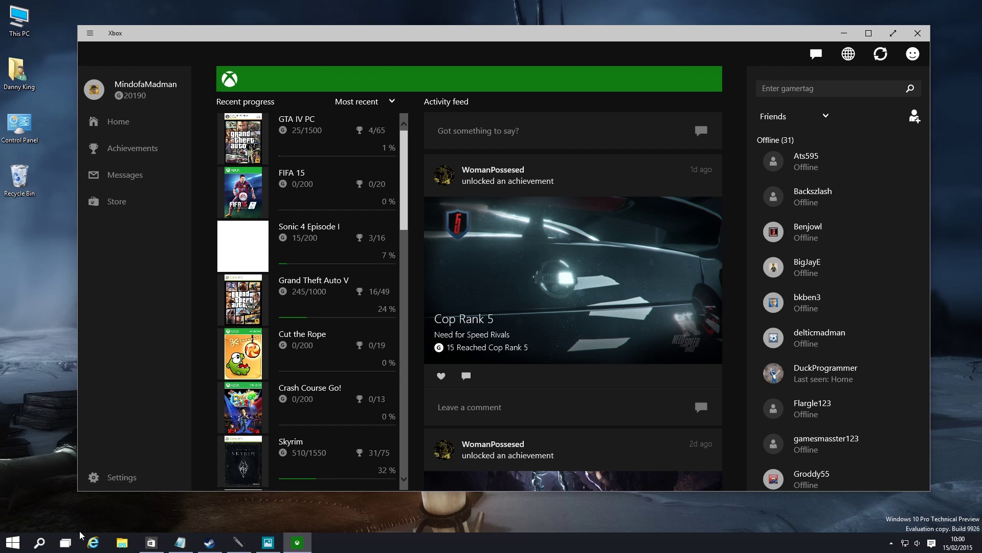
- Visit the first virtual desktop with Steam, switch to the second one, and close the Photos window
{"action": "left_click", "coordinate": [65, 543]}
{"action": "left_click", "coordinate": [291, 506]}
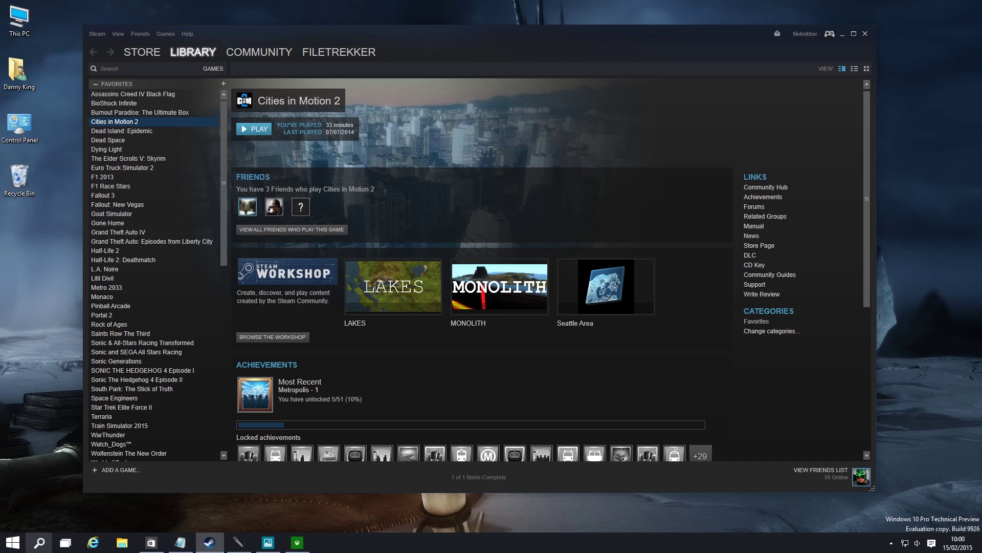
{"action": "left_click", "coordinate": [65, 542]}
{"action": "left_click", "coordinate": [417, 505]}
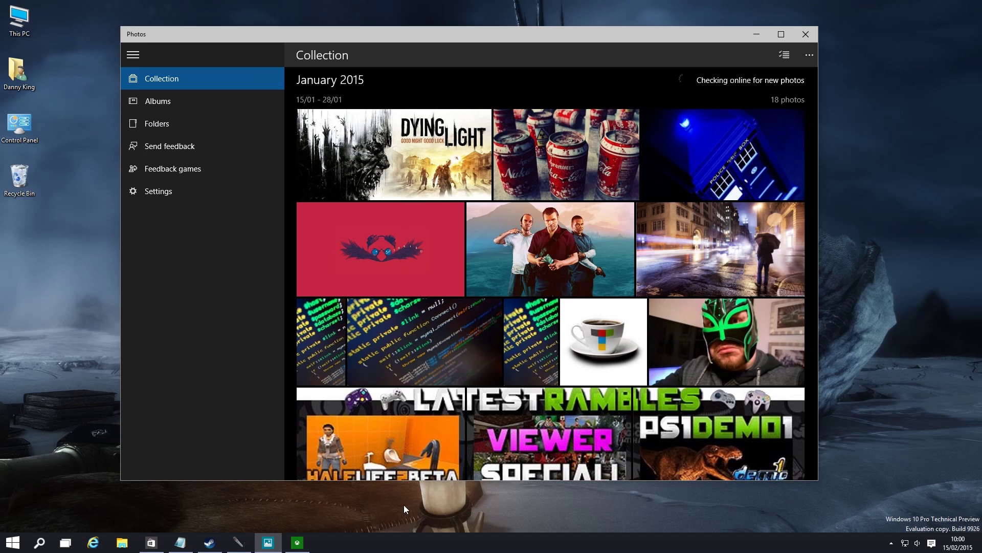
{"action": "left_click", "coordinate": [806, 35]}
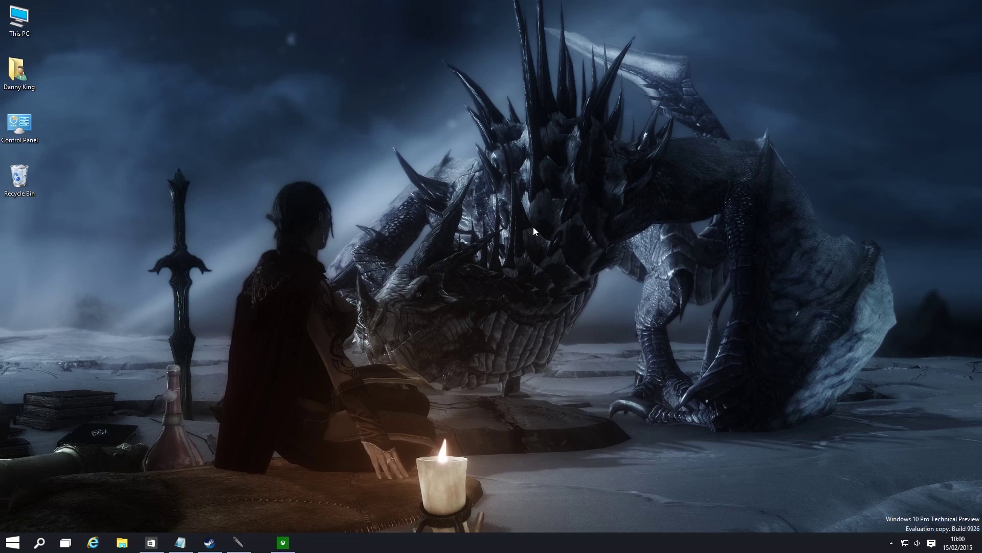
- Remove the second virtual desktop and the one holding the Xbox app in Task View
{"action": "left_click", "coordinate": [65, 543]}
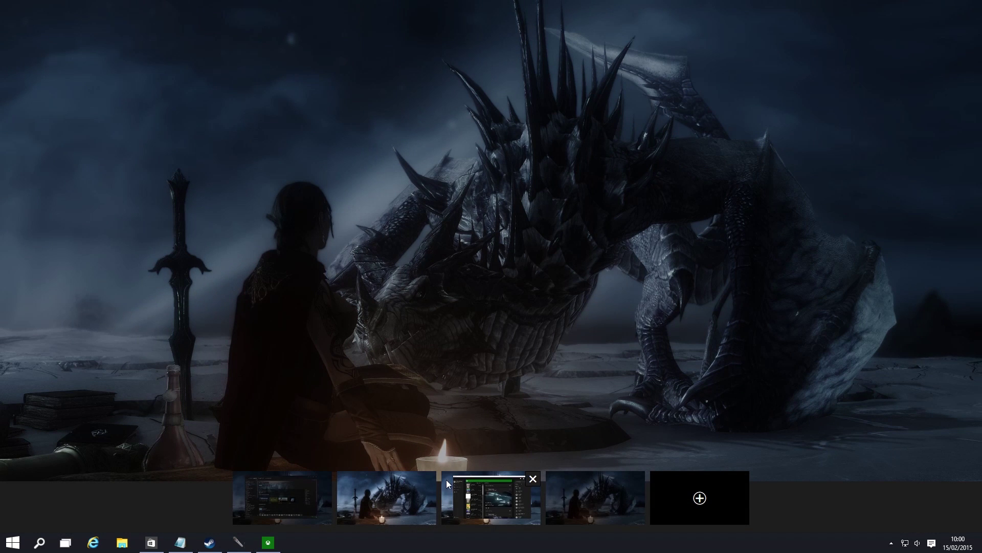
{"action": "left_click", "coordinate": [429, 478]}
{"action": "left_click", "coordinate": [482, 479]}
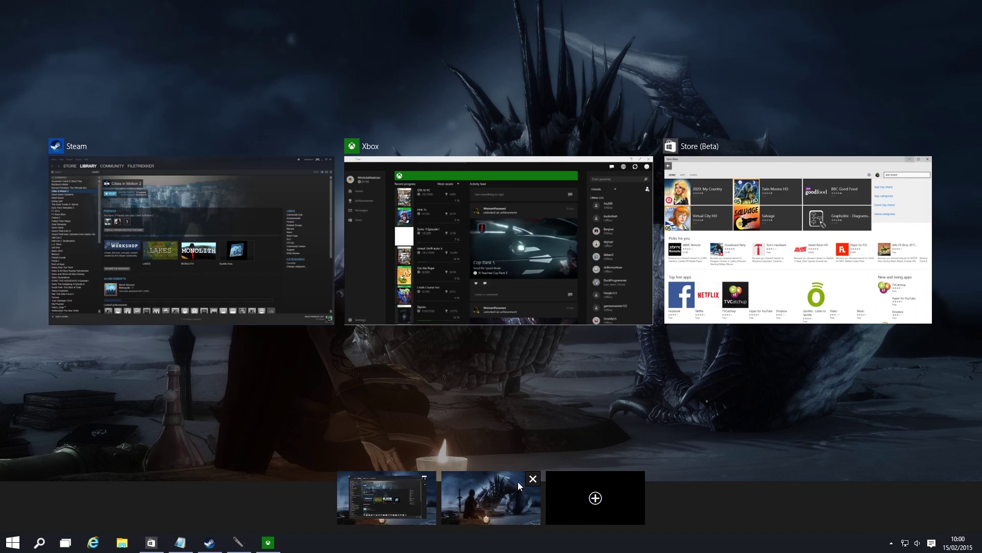
- Remove the last extra virtual desktop in Task View and return to the remaining desktop
{"action": "left_click", "coordinate": [534, 480]}
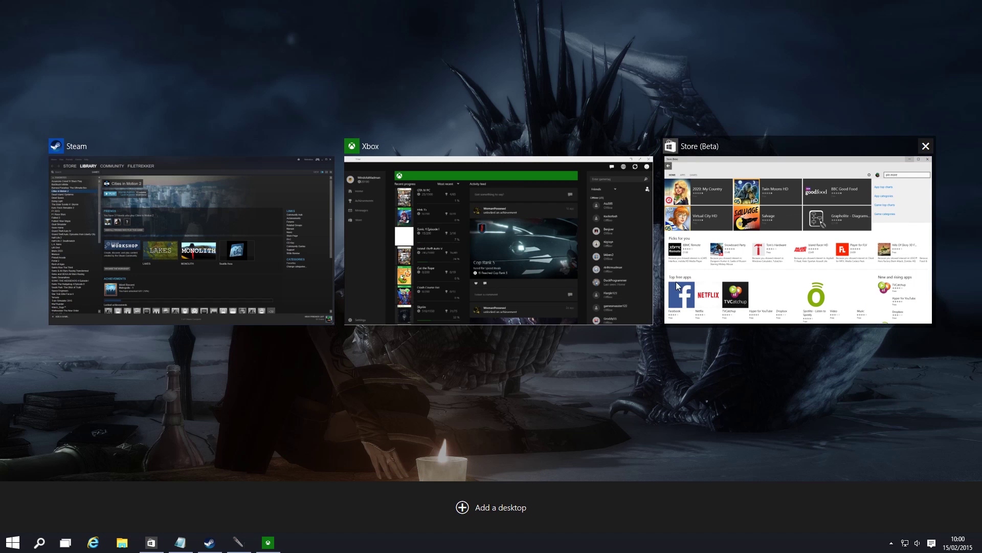
{"action": "left_click", "coordinate": [363, 392]}
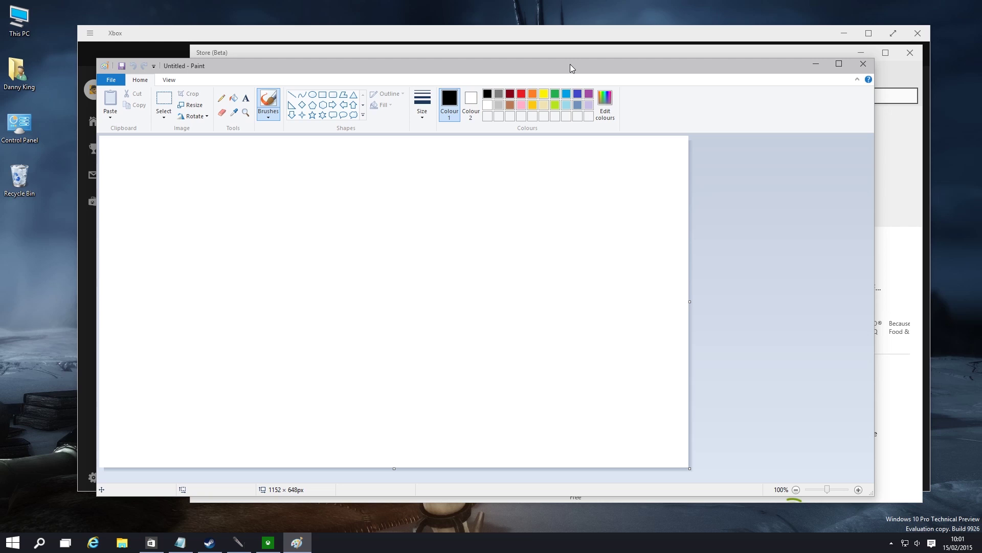
- Move the Paint window aside and bring the Store (Beta) window forward so that it overlaps Paint
{"action": "mouse_move", "coordinate": [570, 63]}
{"action": "left_mouse_down"}
{"action": "mouse_move", "coordinate": [564, 74]}
{"action": "mouse_move", "coordinate": [494, 76]}
{"action": "left_mouse_up"}
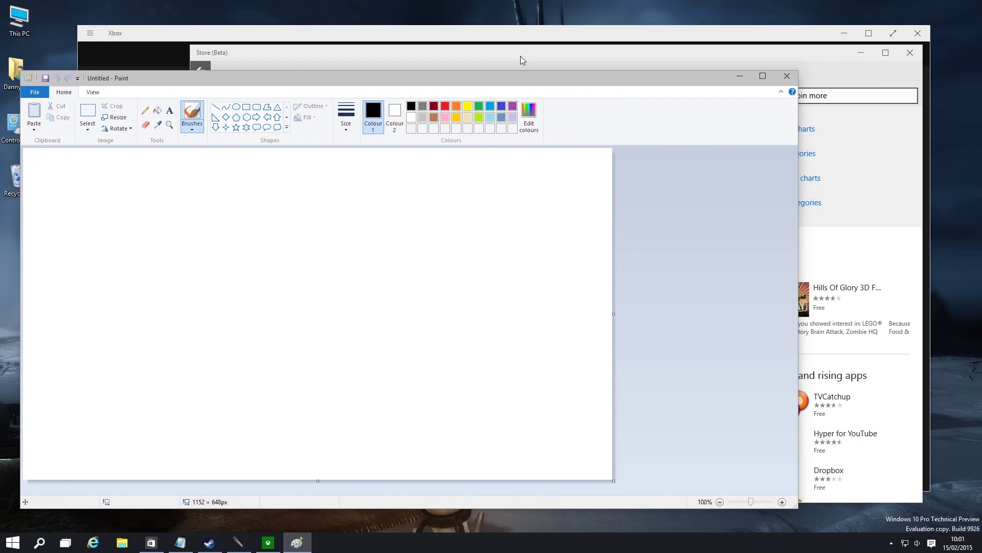
{"action": "left_click", "coordinate": [521, 59]}
{"action": "left_click_drag", "start_coordinate": [549, 58], "coordinate": [609, 69]}
{"action": "left_click", "coordinate": [594, 32]}
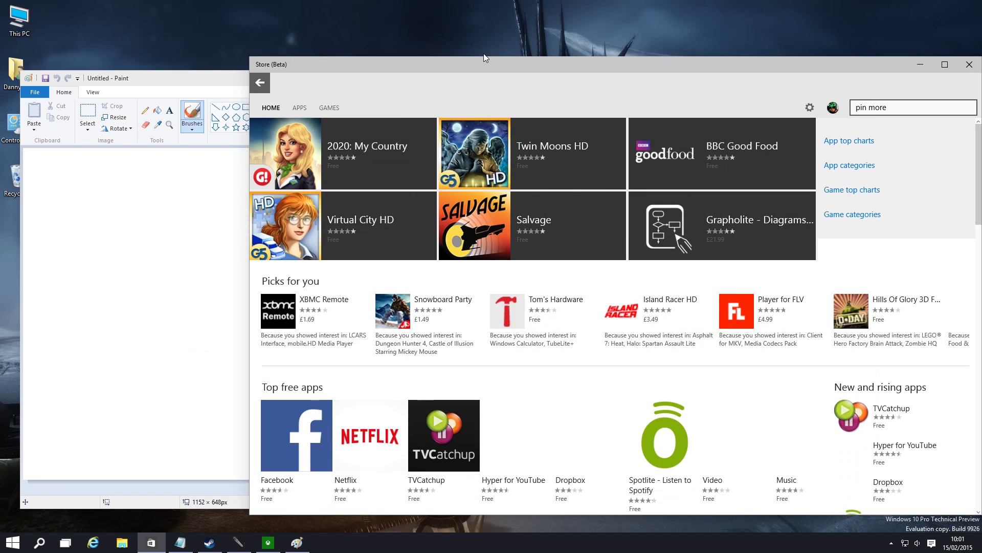
{"action": "left_click_drag", "start_coordinate": [483, 53], "coordinate": [393, 47]}
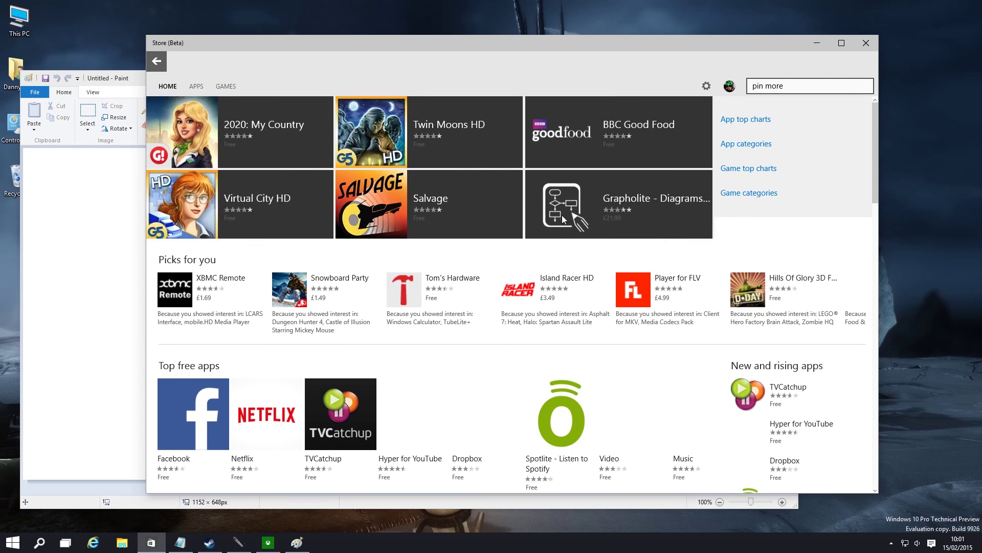
- Look through the Store home page from the featured tiles down to the lower app lists and back up
{"action": "scroll", "coordinate": [468, 403], "scroll_direction": "right", "scroll_amount": 3}
{"action": "scroll", "coordinate": [468, 404], "scroll_direction": "left", "scroll_amount": 3}
{"action": "scroll", "coordinate": [475, 355], "scroll_direction": "down", "scroll_amount": 1}
{"action": "scroll", "coordinate": [475, 355], "scroll_direction": "right", "scroll_amount": 3}
{"action": "scroll", "coordinate": [607, 334], "scroll_direction": "left", "scroll_amount": 3}
{"action": "scroll", "coordinate": [807, 323], "scroll_direction": "down", "scroll_amount": 10}
{"action": "scroll", "coordinate": [806, 323], "scroll_direction": "down", "scroll_amount": 5}
{"action": "scroll", "coordinate": [806, 323], "scroll_direction": "right", "scroll_amount": 3}
{"action": "scroll", "coordinate": [807, 323], "scroll_direction": "left", "scroll_amount": 3}
{"action": "scroll", "coordinate": [775, 229], "scroll_direction": "up", "scroll_amount": 10}
{"action": "scroll", "coordinate": [775, 230], "scroll_direction": "up", "scroll_amount": 3}
- Rearrange the overlapping Store and Paint windows, switching focus between them and leaving the Store in front
{"action": "mouse_move", "coordinate": [621, 39]}
{"action": "left_mouse_down"}
{"action": "mouse_move", "coordinate": [688, 5]}
{"action": "mouse_move", "coordinate": [676, 19]}
{"action": "left_mouse_up"}
{"action": "mouse_move", "coordinate": [170, 78]}
{"action": "left_mouse_down"}
{"action": "mouse_move", "coordinate": [300, 73]}
{"action": "mouse_move", "coordinate": [217, 59]}
{"action": "left_mouse_up"}
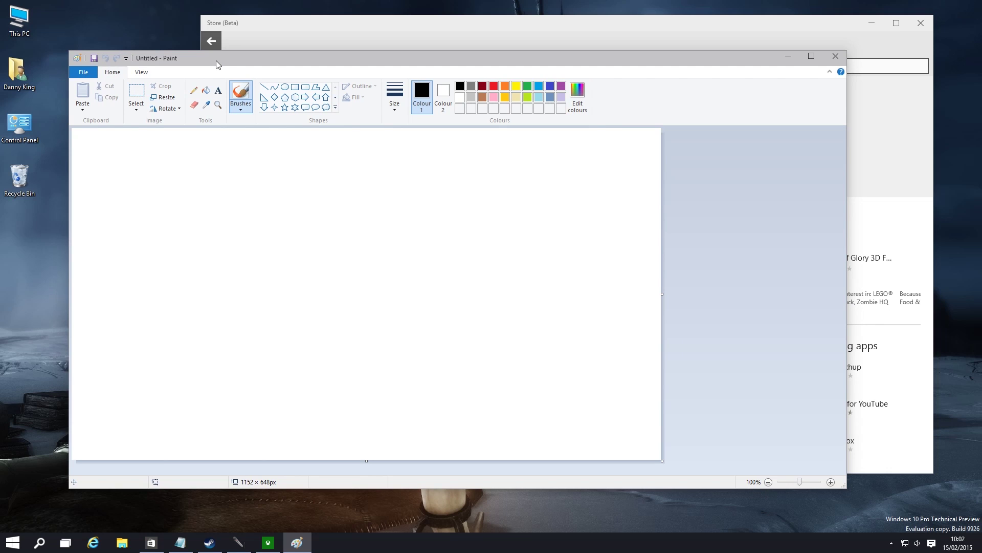
{"action": "left_click_drag", "start_coordinate": [455, 24], "coordinate": [485, 51]}
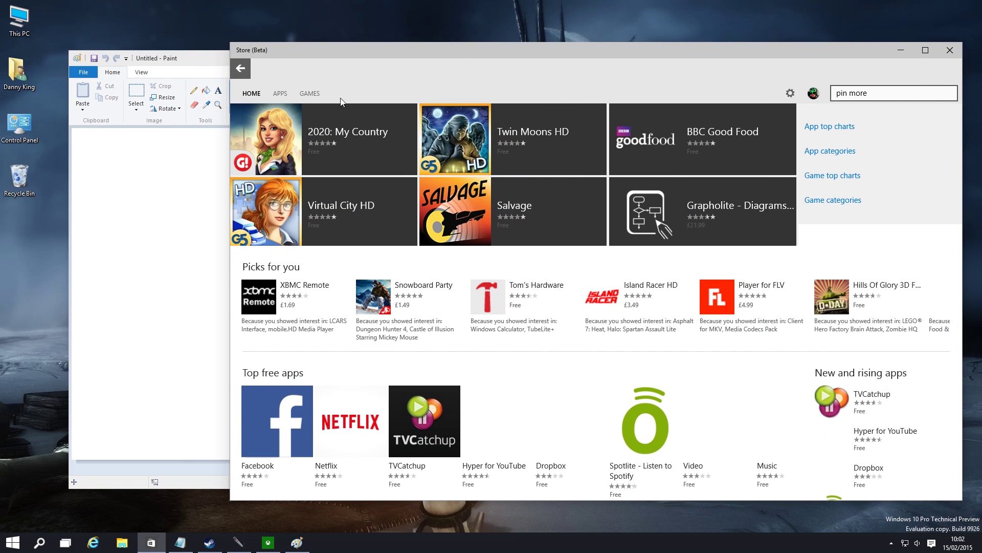
{"action": "left_click", "coordinate": [190, 61]}
{"action": "left_click", "coordinate": [392, 45]}
{"action": "left_click_drag", "start_coordinate": [460, 49], "coordinate": [403, 47]}
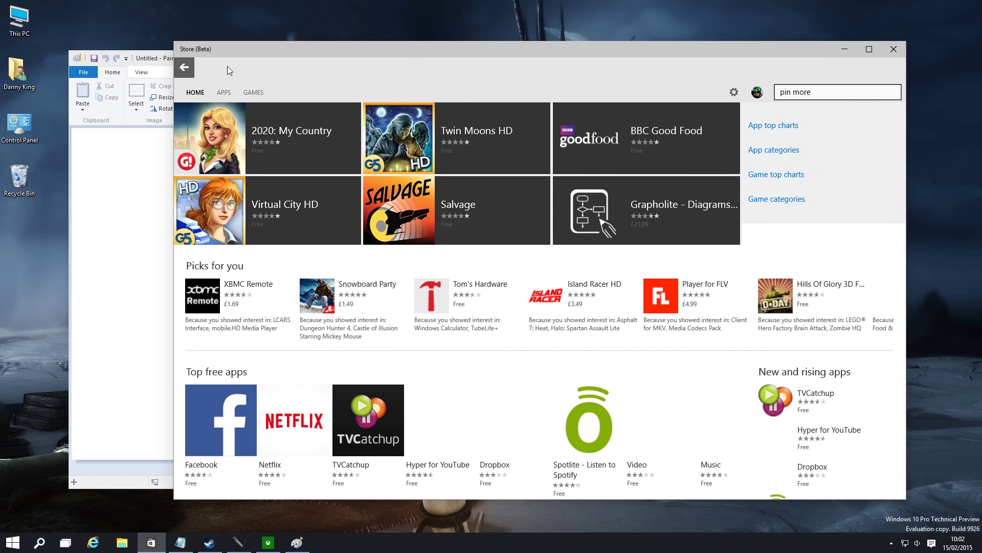
- View the Store's Apps and Games pages and go back to its Home page
{"action": "left_click", "coordinate": [231, 93]}
{"action": "left_click", "coordinate": [247, 93]}
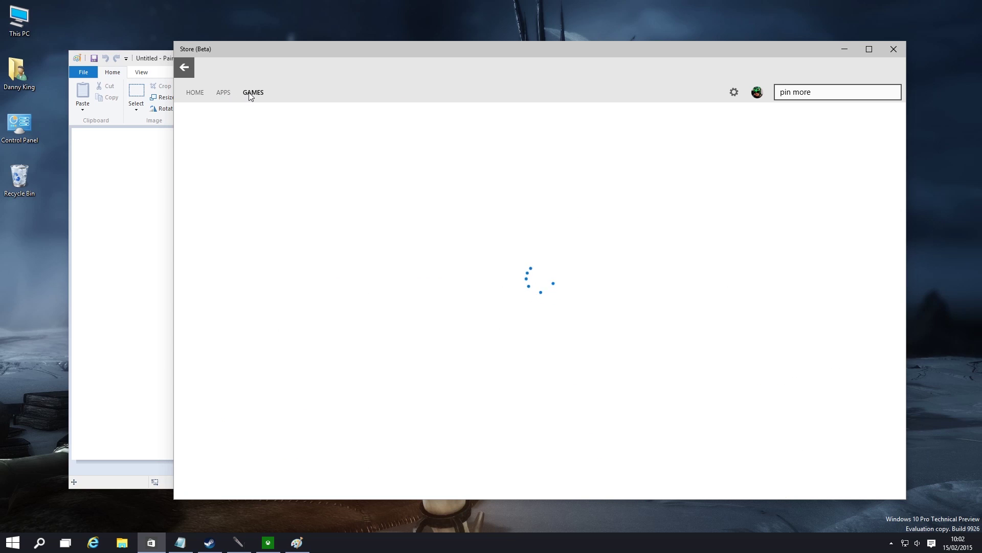
{"action": "left_click", "coordinate": [205, 93]}
- Bring Paint to the front and compare its View and Home ribbon commands
{"action": "left_click", "coordinate": [117, 202]}
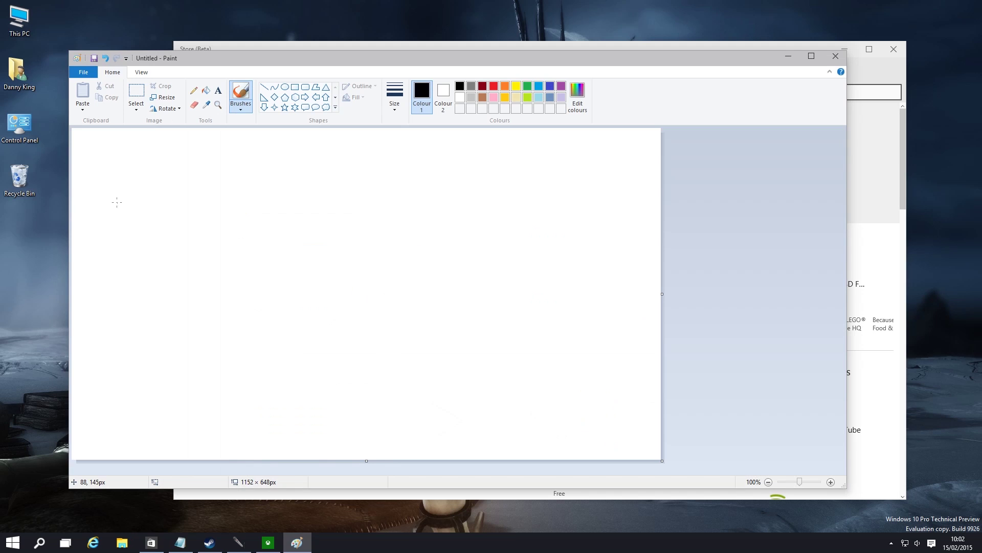
{"action": "left_click", "coordinate": [142, 73]}
{"action": "left_click", "coordinate": [113, 74]}
{"action": "left_click", "coordinate": [138, 75]}
{"action": "left_click", "coordinate": [122, 75]}
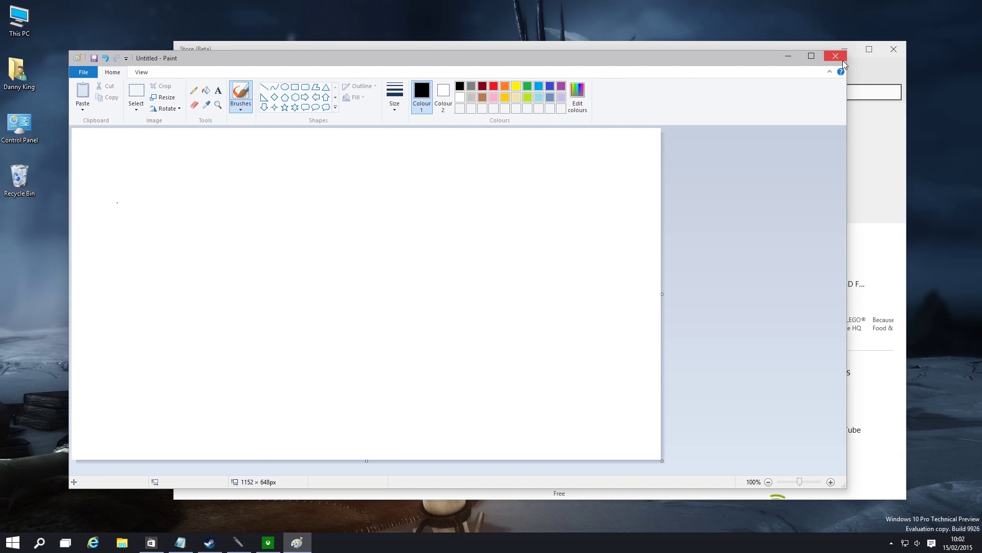
- Open the user's personal folder from the desktop, view its ribbon commands, close it, and cancel Paint's save prompt
{"action": "left_click", "coordinate": [841, 60]}
{"action": "double_click", "coordinate": [18, 72]}
{"action": "left_click", "coordinate": [250, 118]}
{"action": "left_click", "coordinate": [250, 118]}
{"action": "left_click", "coordinate": [279, 117]}
{"action": "left_click", "coordinate": [771, 101]}
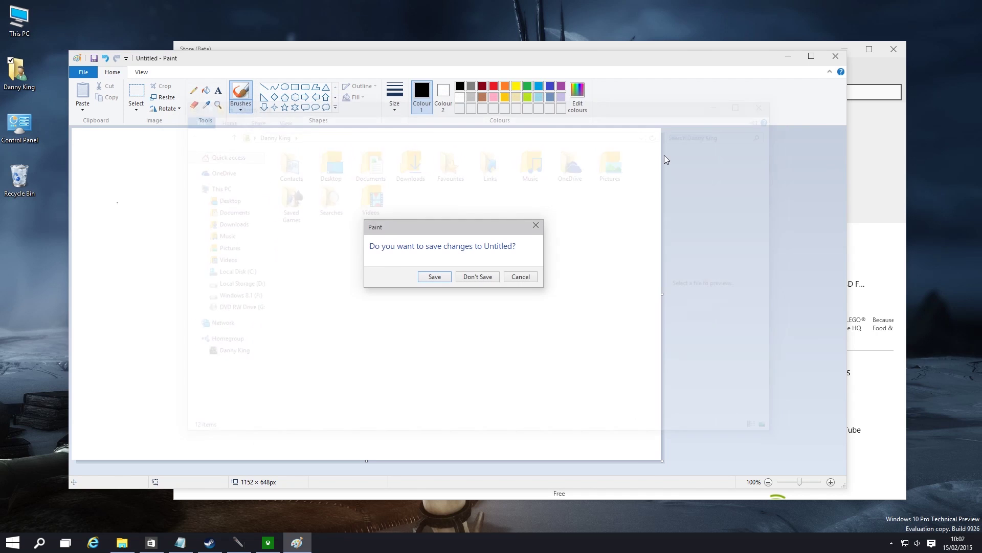
{"action": "left_click", "coordinate": [526, 277]}
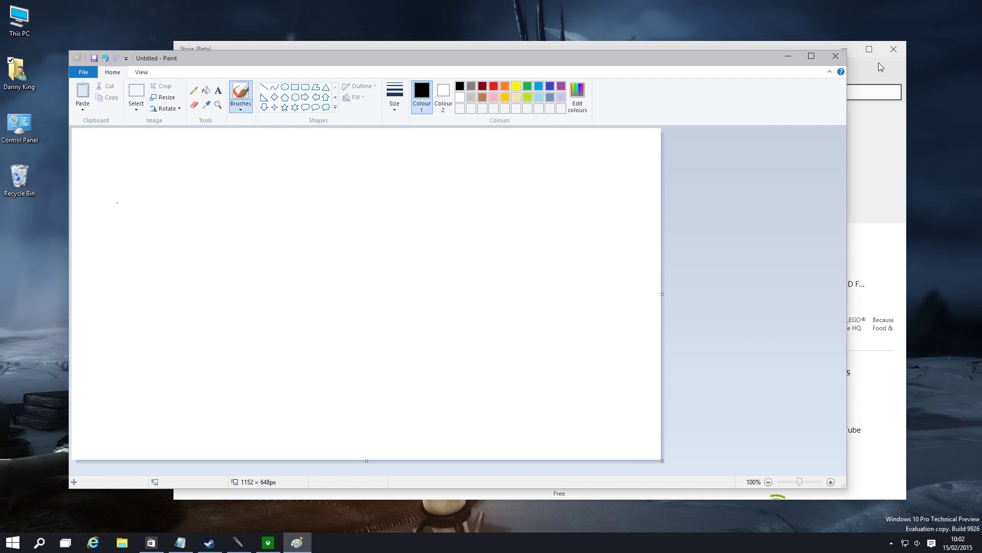
- Close Paint without saving the drawing and reposition the Store window on the desktop
{"action": "left_click", "coordinate": [830, 54]}
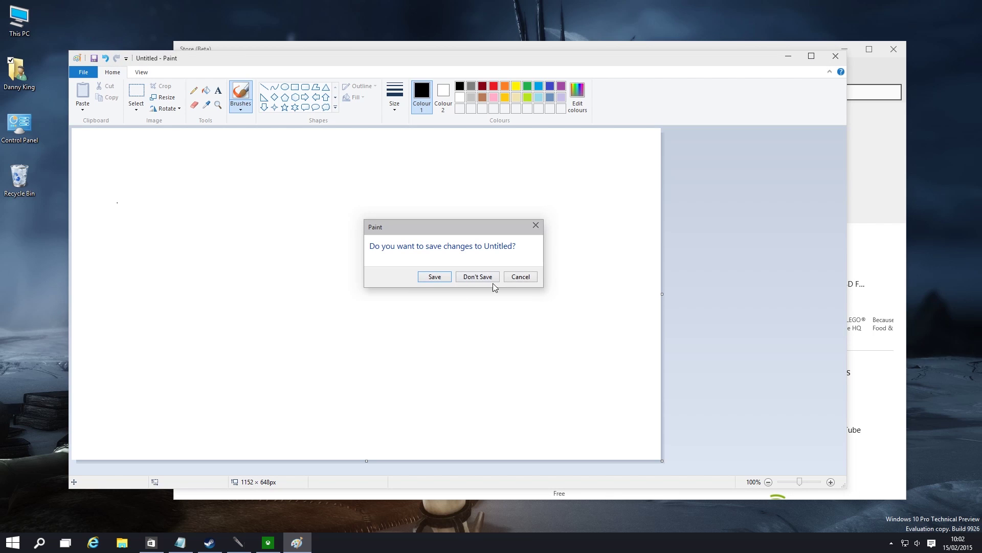
{"action": "left_click", "coordinate": [487, 278]}
{"action": "left_click_drag", "start_coordinate": [584, 56], "coordinate": [479, 35]}
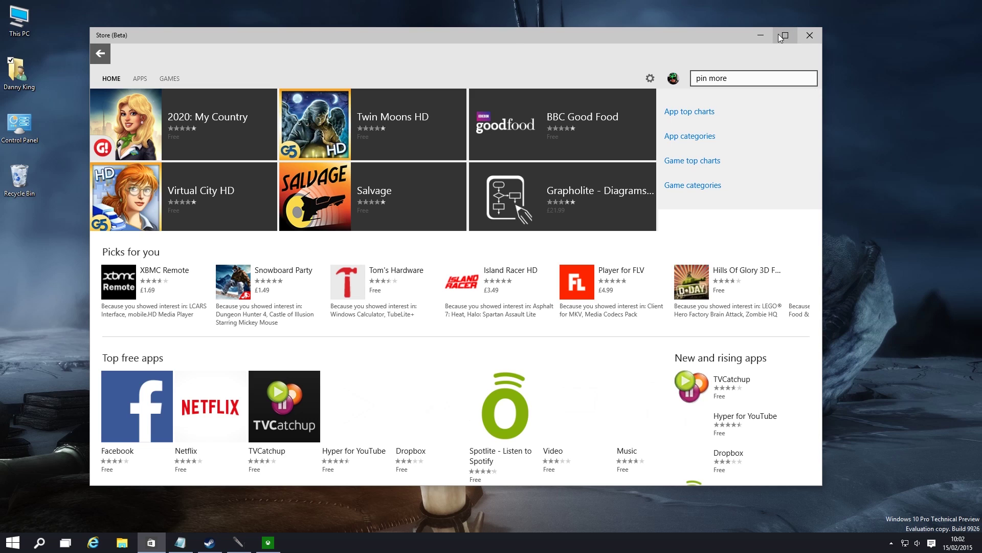
{"action": "scroll", "coordinate": [493, 219], "scroll_direction": "up", "scroll_amount": 1}
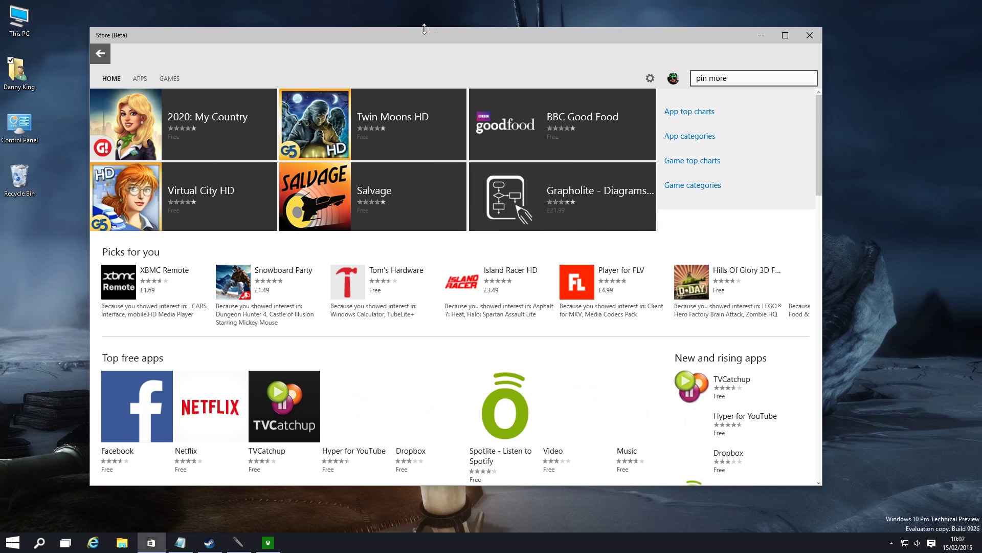
{"action": "mouse_move", "coordinate": [413, 40]}
{"action": "left_mouse_down"}
{"action": "mouse_move", "coordinate": [408, 34]}
{"action": "mouse_move", "coordinate": [535, 54]}
{"action": "mouse_move", "coordinate": [425, 43]}
{"action": "left_mouse_up"}
- Visit the Apps and Games pages in the Store again and return to Home
{"action": "left_click", "coordinate": [150, 82]}
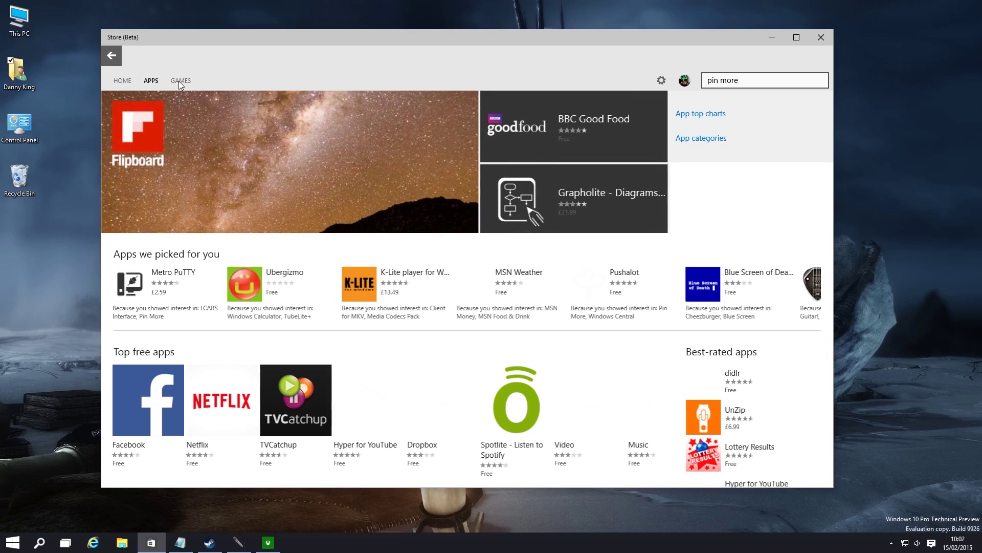
{"action": "left_click", "coordinate": [174, 81]}
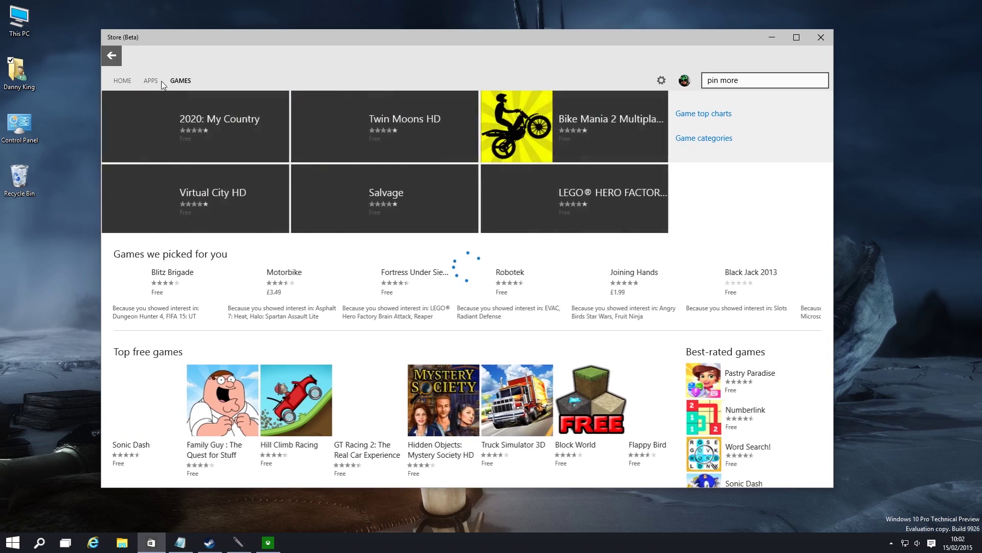
{"action": "left_click", "coordinate": [115, 61]}
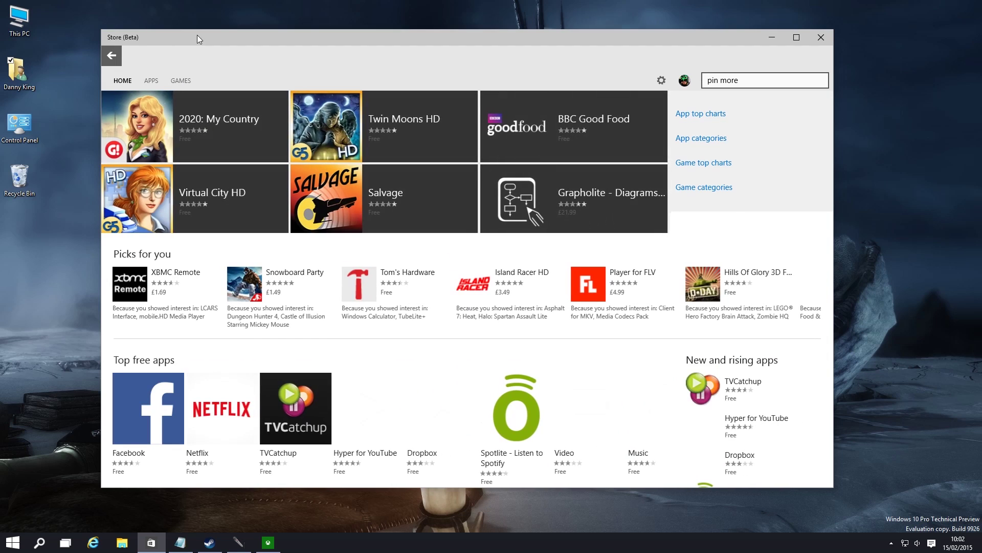
- Move the Store window slightly upward and close it
{"action": "left_click_drag", "start_coordinate": [543, 36], "coordinate": [555, 27]}
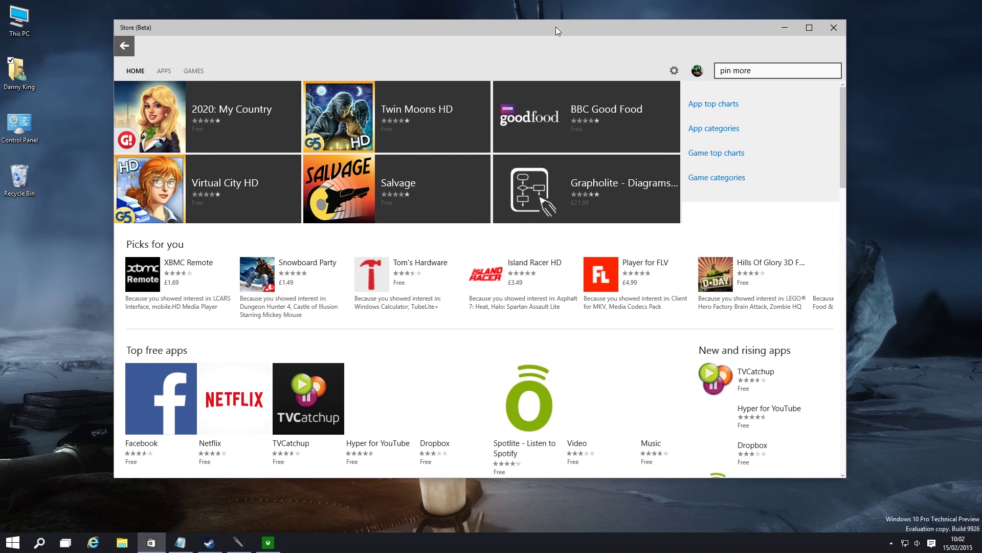
{"action": "left_click", "coordinate": [834, 27]}
{"action": "key", "text": "super"}
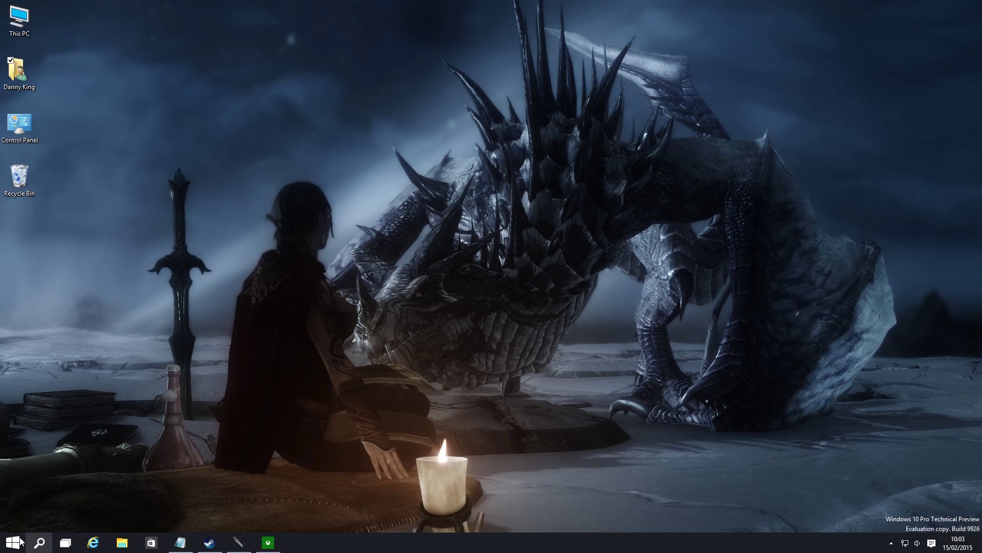
- Bring up the Xbox app window, examine the commands in its app menu, and dismiss the menu
{"action": "left_click", "coordinate": [269, 542]}
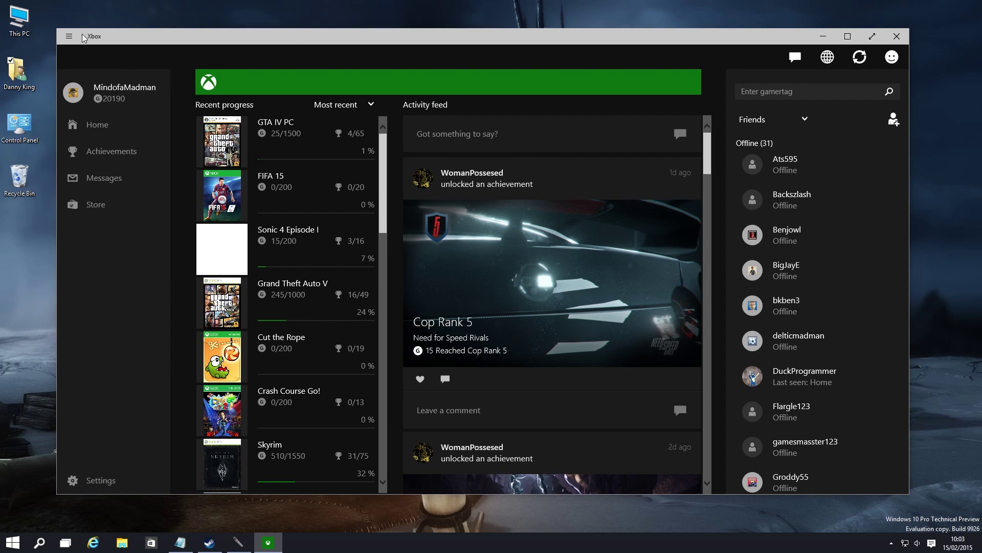
{"action": "left_click", "coordinate": [68, 37]}
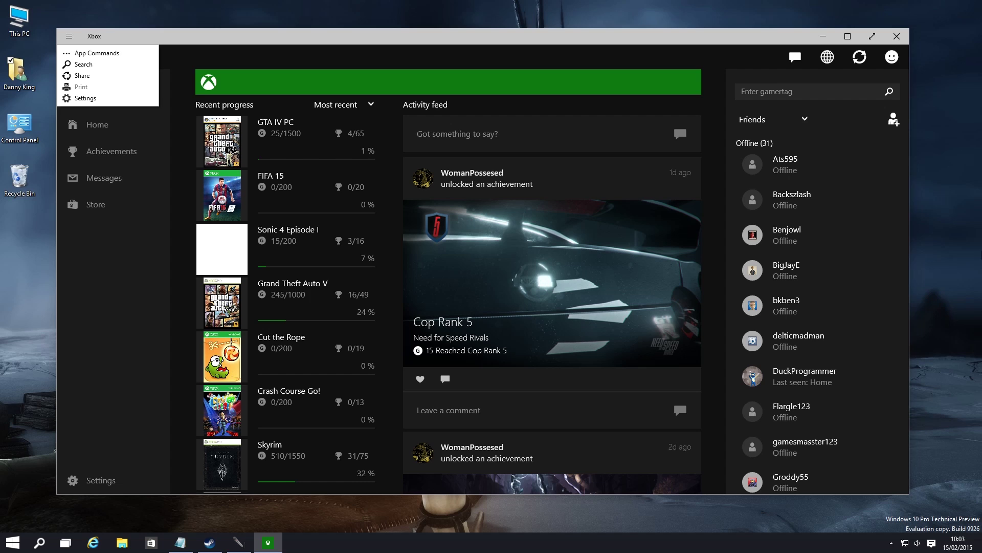
{"action": "left_click", "coordinate": [144, 50]}
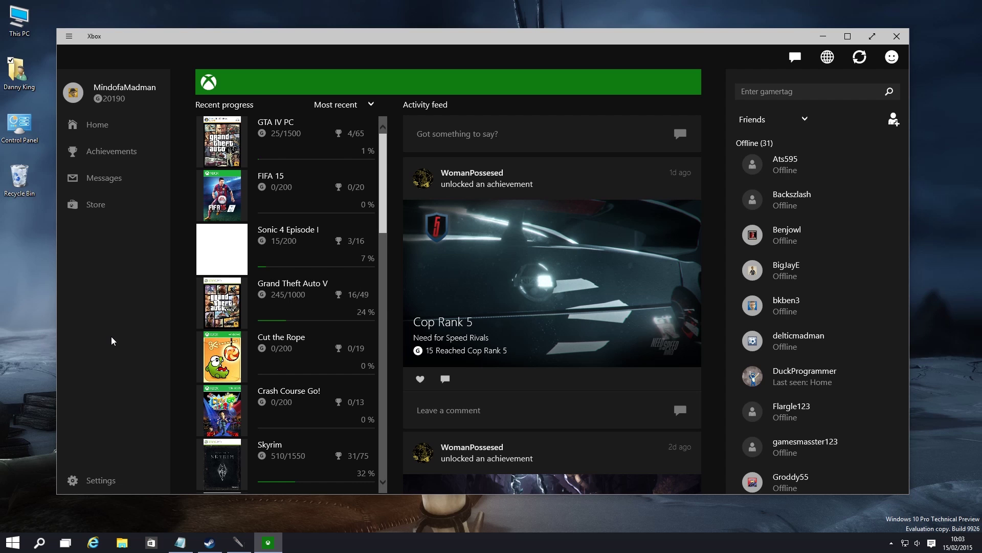
- View the Xbox app in full screen, look through its page, and restore it to a movable window
{"action": "left_click", "coordinate": [872, 40]}
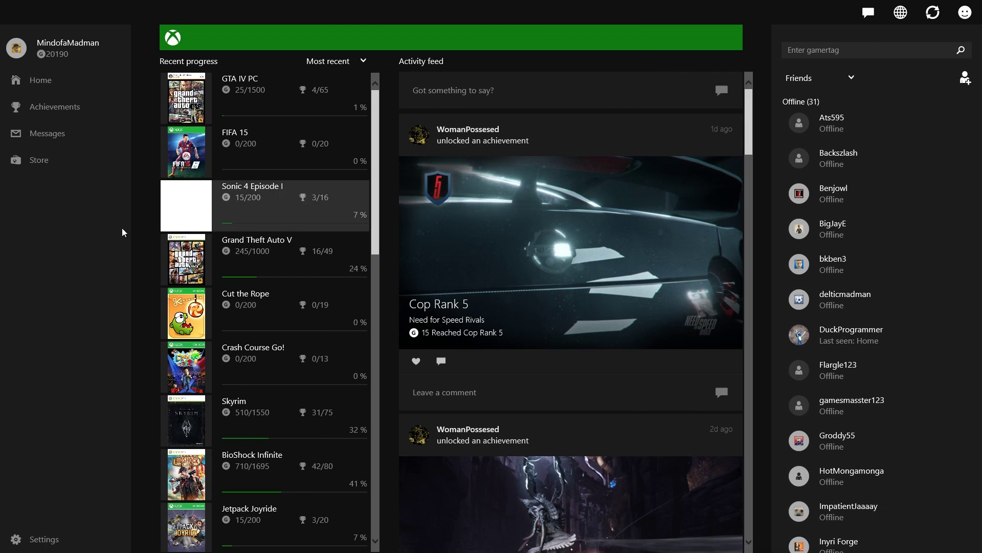
{"action": "scroll", "coordinate": [631, 340], "scroll_direction": "down", "scroll_amount": 4}
{"action": "scroll", "coordinate": [610, 369], "scroll_direction": "up", "scroll_amount": 4}
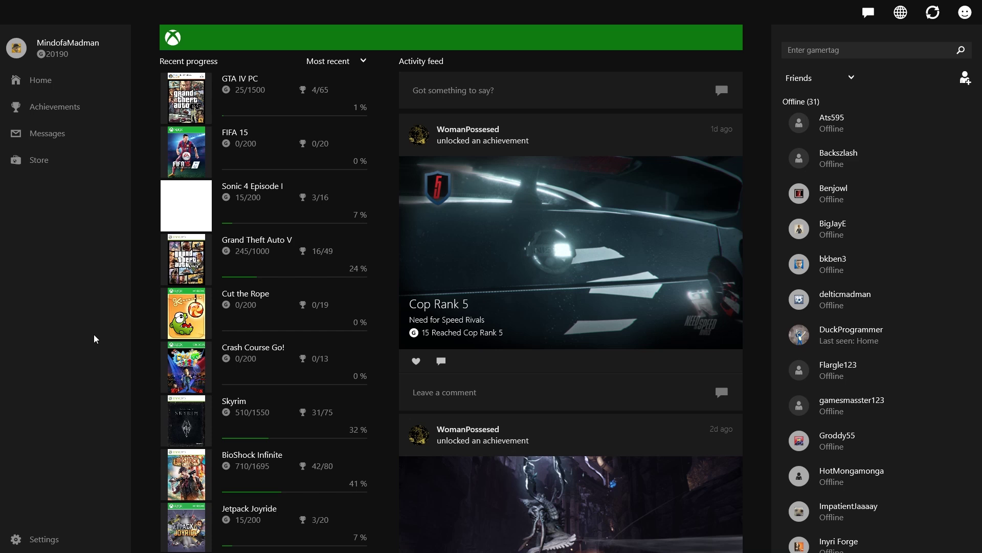
{"action": "scroll", "coordinate": [266, 307], "scroll_direction": "down", "scroll_amount": 2}
{"action": "scroll", "coordinate": [266, 307], "scroll_direction": "up", "scroll_amount": 2}
{"action": "left_click", "coordinate": [946, 9]}
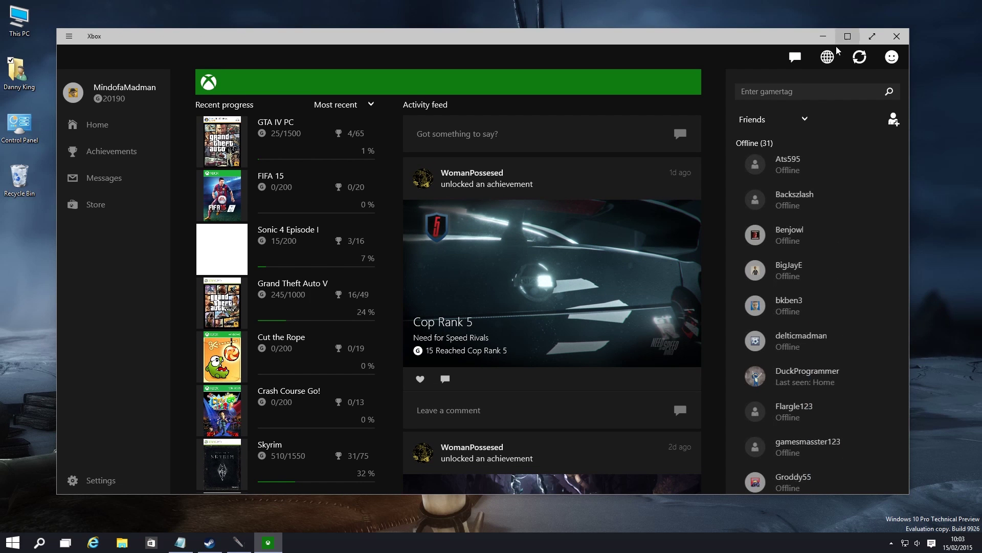
{"action": "left_click_drag", "start_coordinate": [716, 35], "coordinate": [721, 39]}
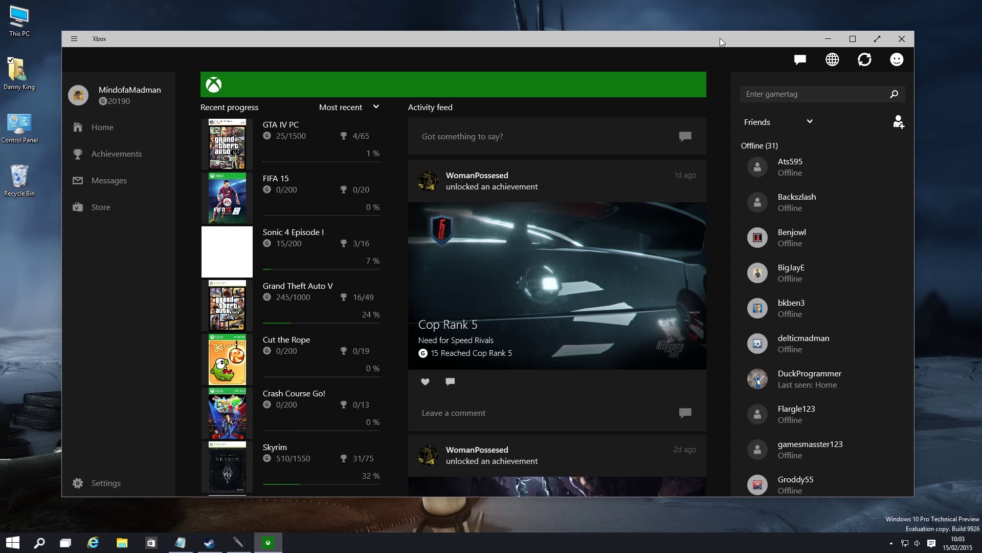
- Show the desktop and unpin the Xbox, Mail and Weather tiles from the Start menu
{"action": "key", "text": "super+d"}
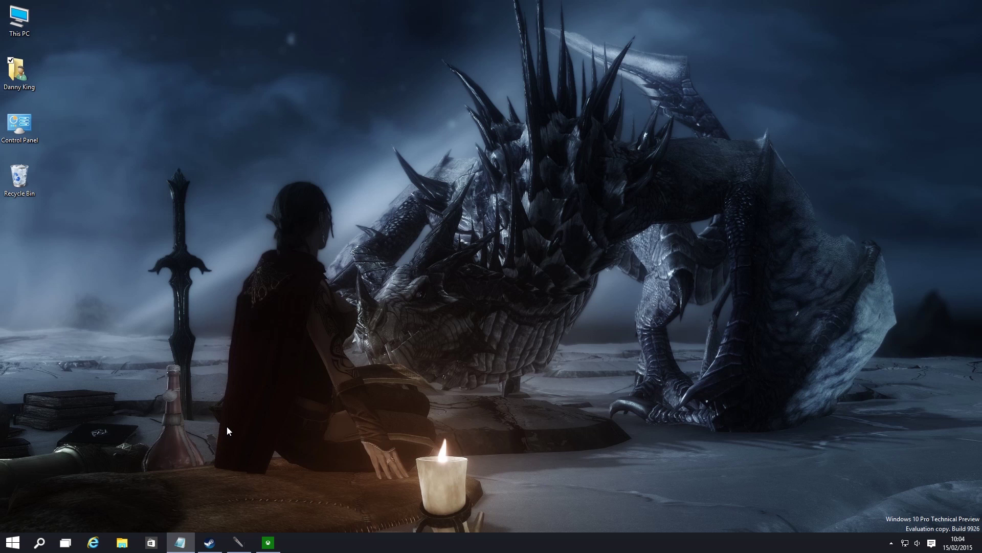
{"action": "left_click", "coordinate": [12, 542]}
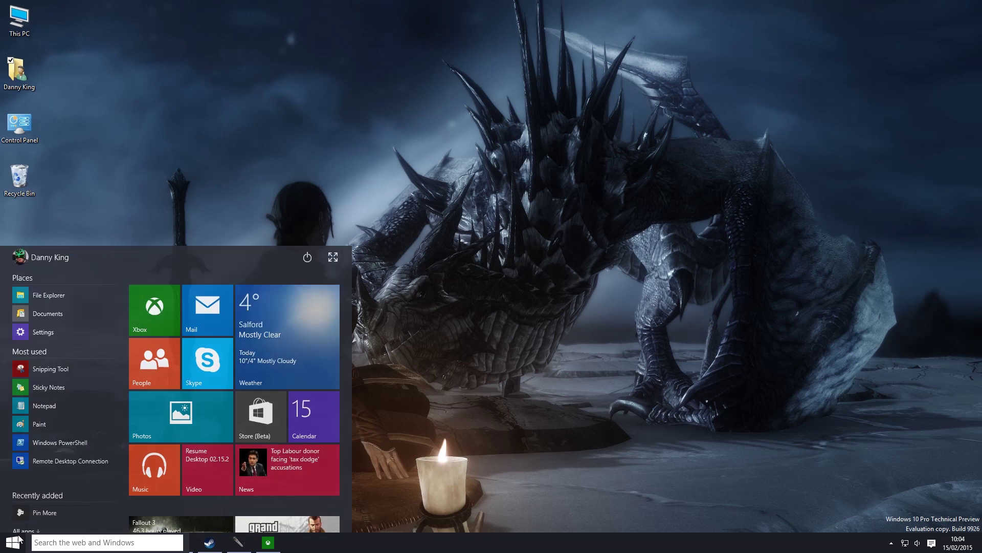
{"action": "right_click", "coordinate": [149, 311]}
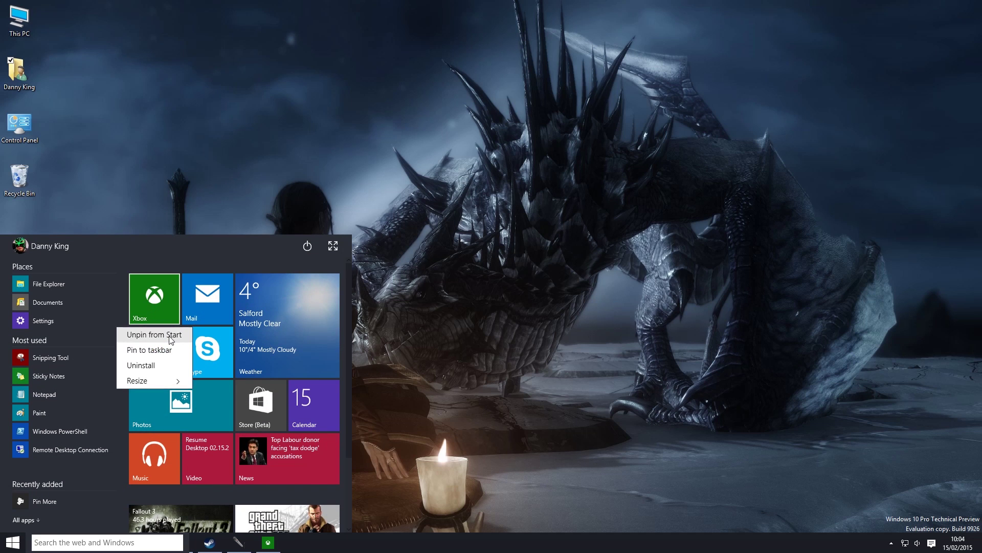
{"action": "left_click", "coordinate": [170, 335]}
{"action": "right_click", "coordinate": [207, 311]}
{"action": "left_click", "coordinate": [209, 334]}
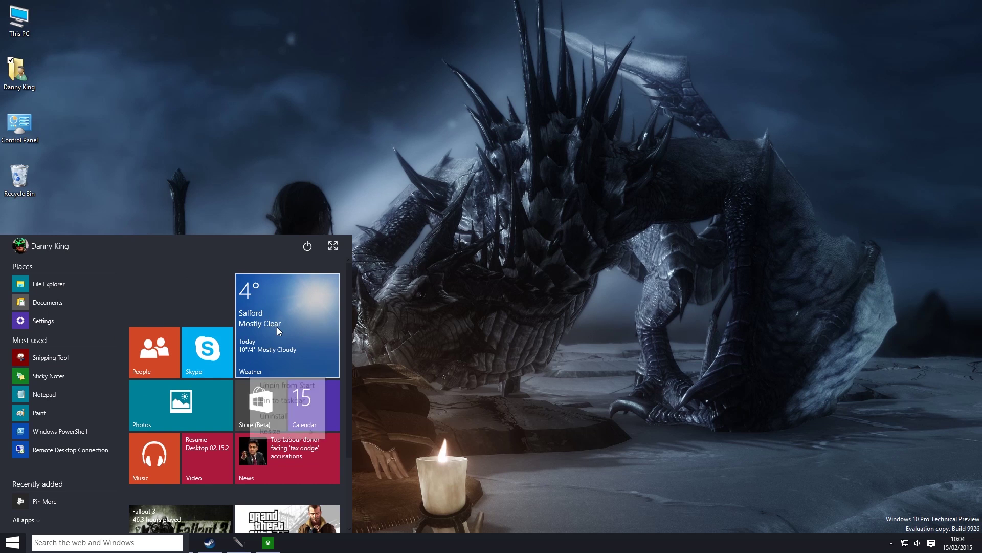
{"action": "left_click", "coordinate": [284, 385]}
- Unpin the People, Skype and Photos tiles from the Start menu
{"action": "right_click", "coordinate": [167, 303]}
{"action": "left_click", "coordinate": [166, 334]}
{"action": "right_click", "coordinate": [208, 305]}
{"action": "left_click", "coordinate": [209, 334]}
{"action": "right_click", "coordinate": [165, 308]}
{"action": "left_click", "coordinate": [169, 333]}
- Unpin the Store (Beta), Calendar and News tiles from the Start menu
{"action": "right_click", "coordinate": [259, 315]}
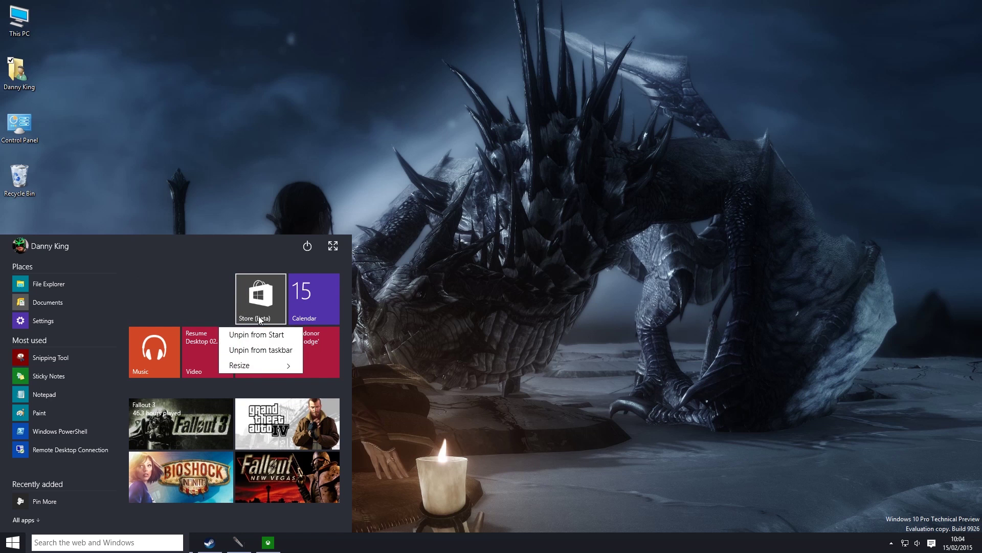
{"action": "left_click", "coordinate": [256, 334]}
{"action": "right_click", "coordinate": [300, 313]}
{"action": "left_click", "coordinate": [304, 333]}
{"action": "right_click", "coordinate": [281, 313]}
{"action": "left_click", "coordinate": [278, 331]}
- Unpin the Video and Music tiles from the Start menu
{"action": "right_click", "coordinate": [207, 307]}
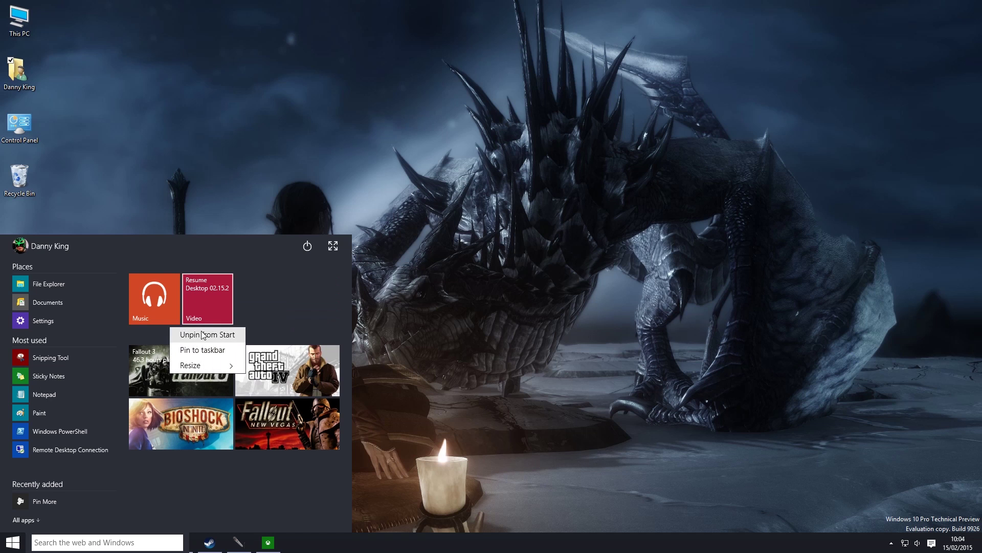
{"action": "left_click", "coordinate": [203, 334]}
{"action": "right_click", "coordinate": [151, 293]}
{"action": "left_click", "coordinate": [177, 333]}
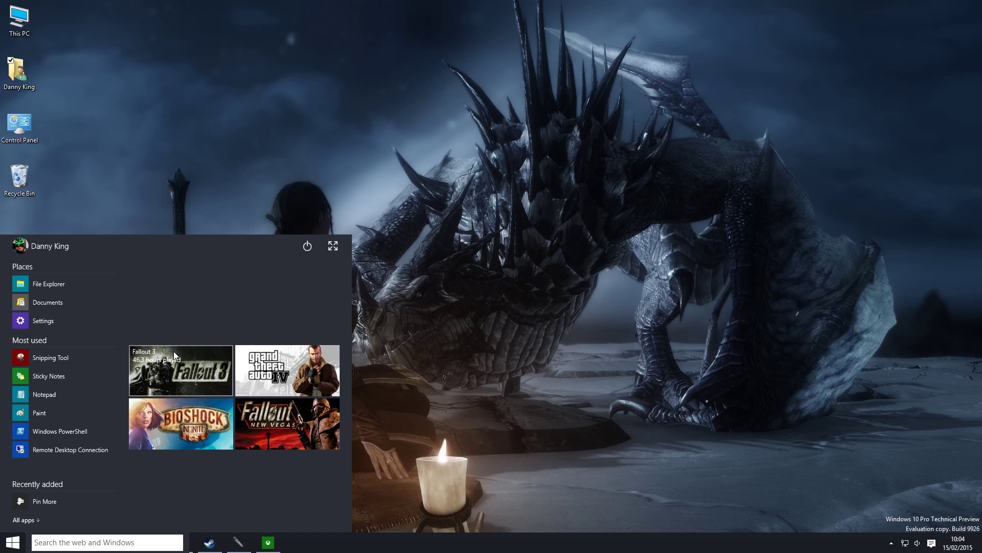
- Unpin the Fallout 3, Grand Theft Auto IV, Fallout: New Vegas and BioShock Infinite tiles from the Start menu
{"action": "right_click", "coordinate": [173, 351]}
{"action": "left_click", "coordinate": [197, 289]}
{"action": "right_click", "coordinate": [281, 348]}
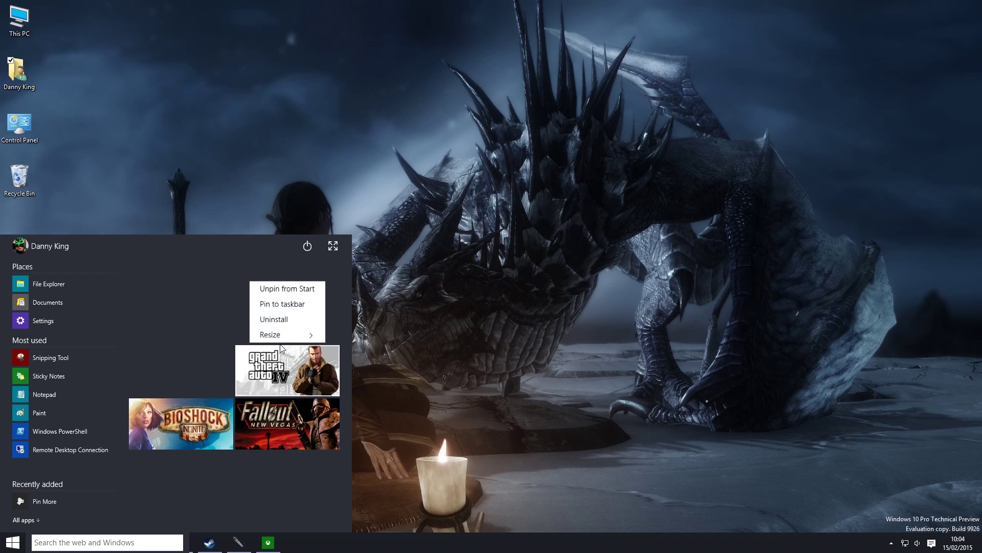
{"action": "left_click", "coordinate": [287, 288]}
{"action": "right_click", "coordinate": [279, 355]}
{"action": "left_click", "coordinate": [233, 320]}
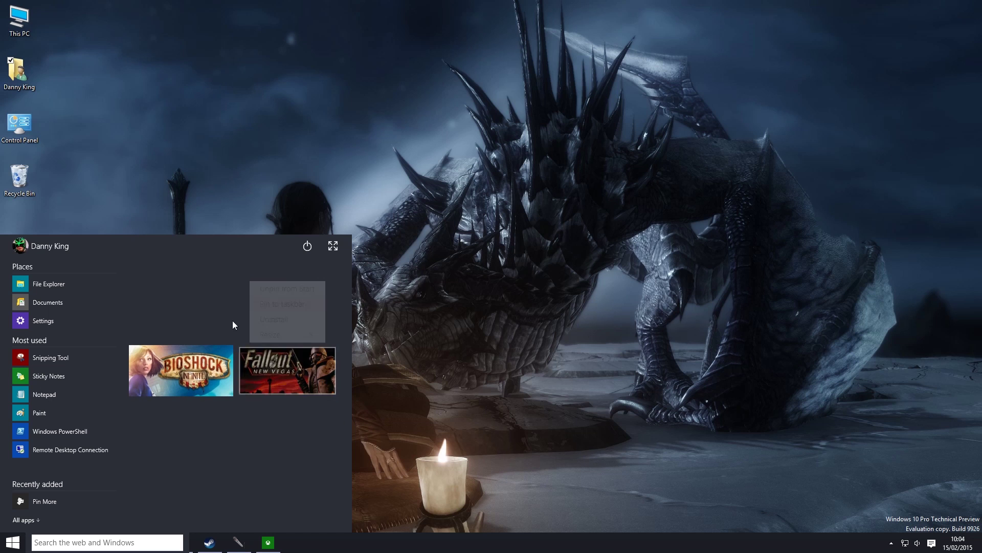
{"action": "right_click", "coordinate": [173, 355]}
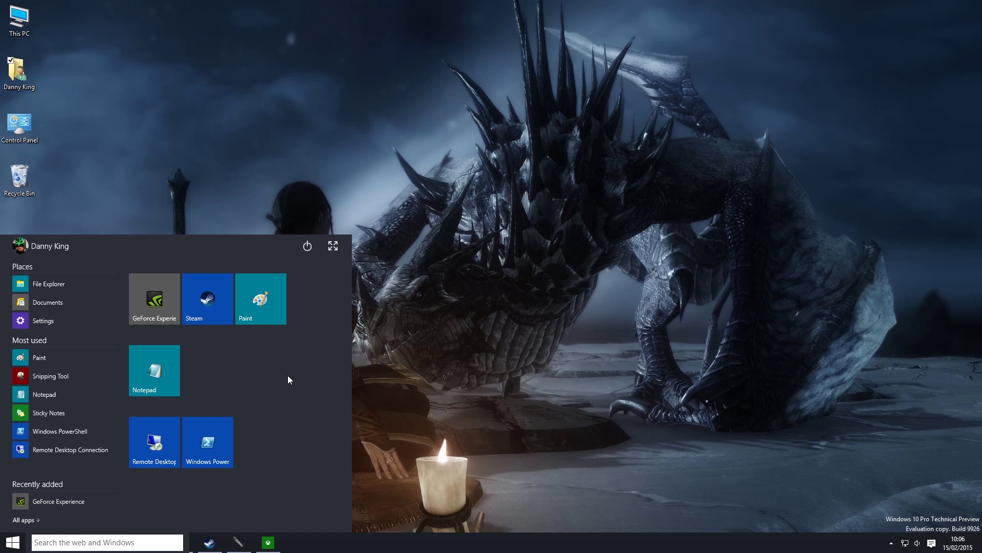
- Open the Settings app from the Start menu and move its window slightly lower on the desktop
{"action": "left_click", "coordinate": [61, 319]}
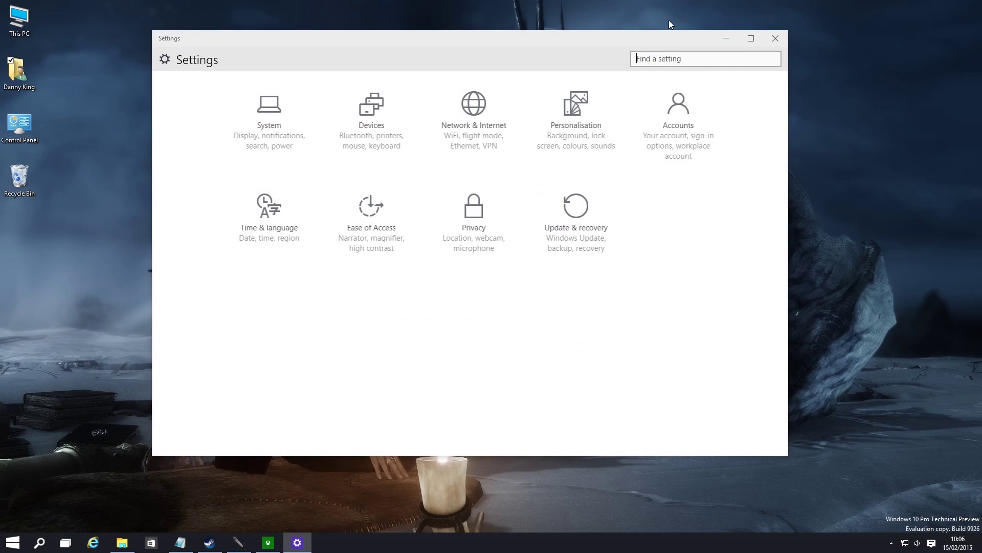
{"action": "left_click_drag", "start_coordinate": [543, 38], "coordinate": [535, 72]}
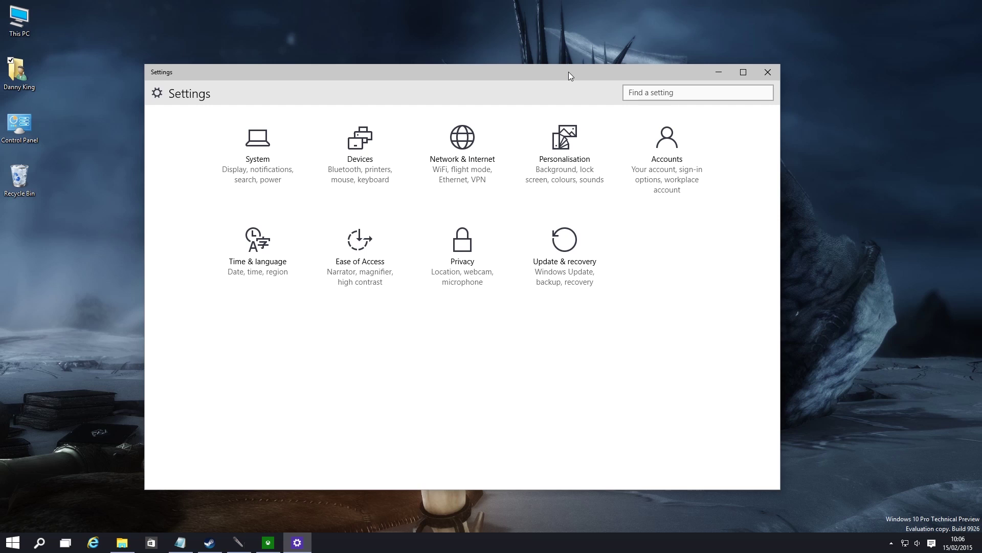
- Open the personal user folder from the desktop, move its window down and back up, and close it
{"action": "double_click", "coordinate": [20, 72]}
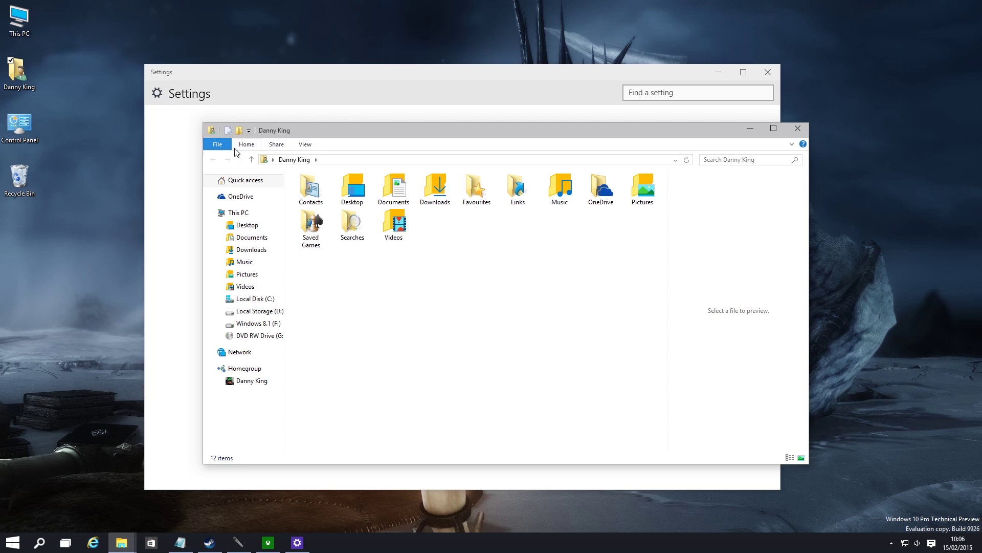
{"action": "left_click_drag", "start_coordinate": [394, 133], "coordinate": [366, 396]}
{"action": "left_click_drag", "start_coordinate": [504, 386], "coordinate": [491, 127]}
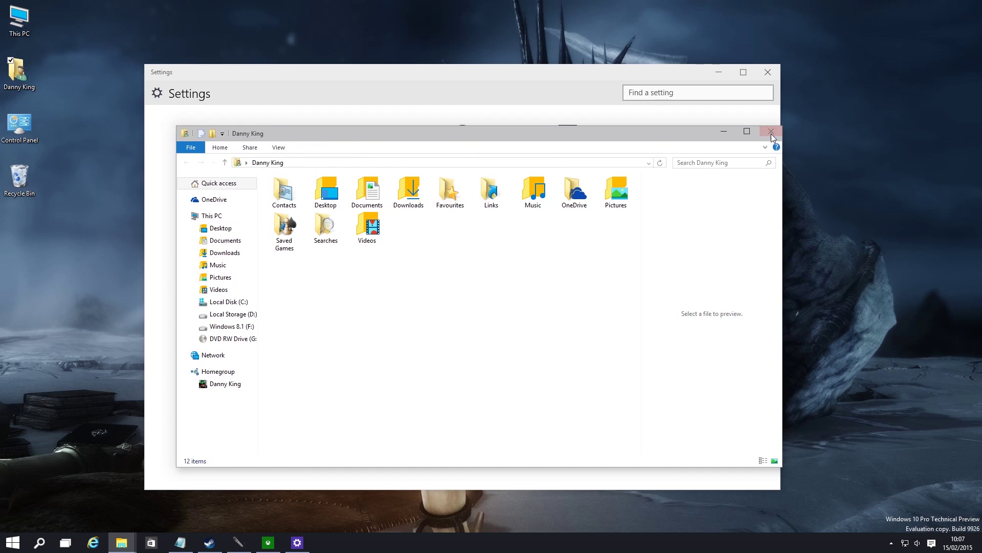
{"action": "left_click", "coordinate": [772, 134]}
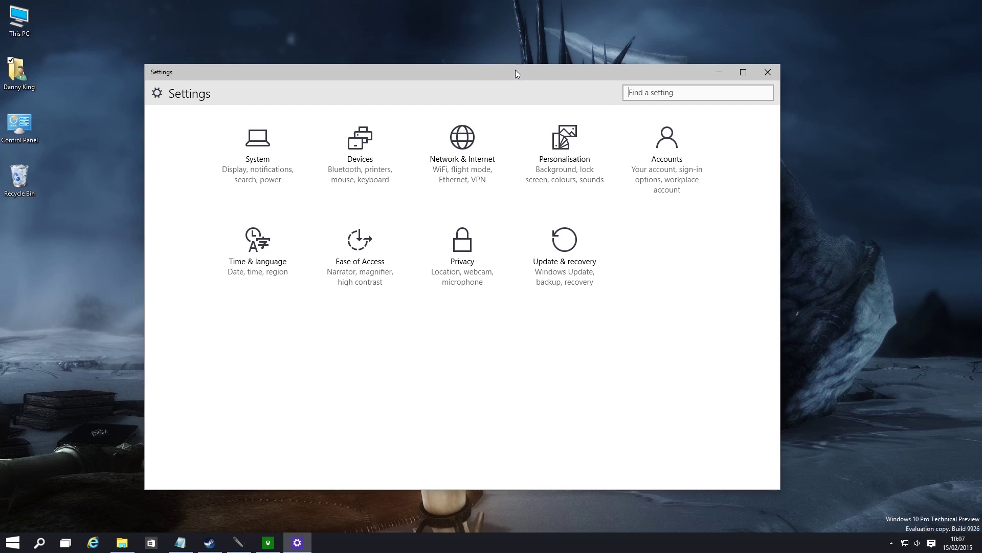
- Reposition the Settings window slightly on the desktop and close it
{"action": "left_click_drag", "start_coordinate": [514, 69], "coordinate": [541, 78]}
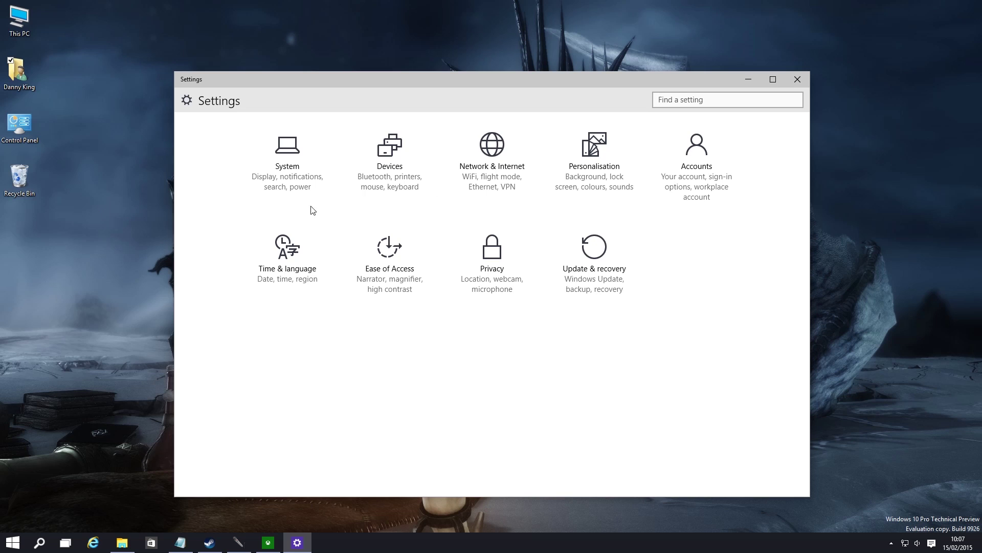
{"action": "left_click", "coordinate": [797, 81]}
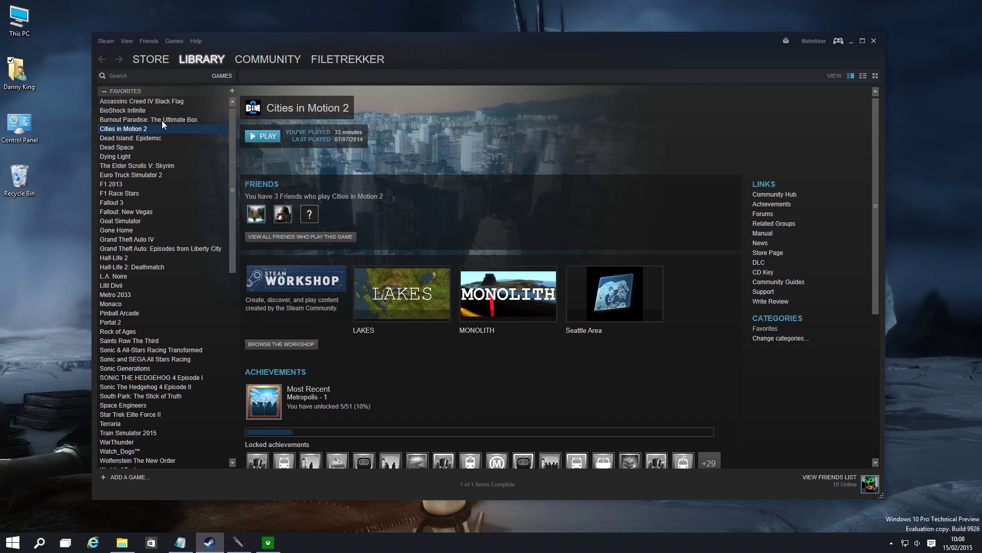
- In Steam, show the BioShock Infinite library page, and briefly open and dismiss the Start menu over it
{"action": "left_click", "coordinate": [125, 111]}
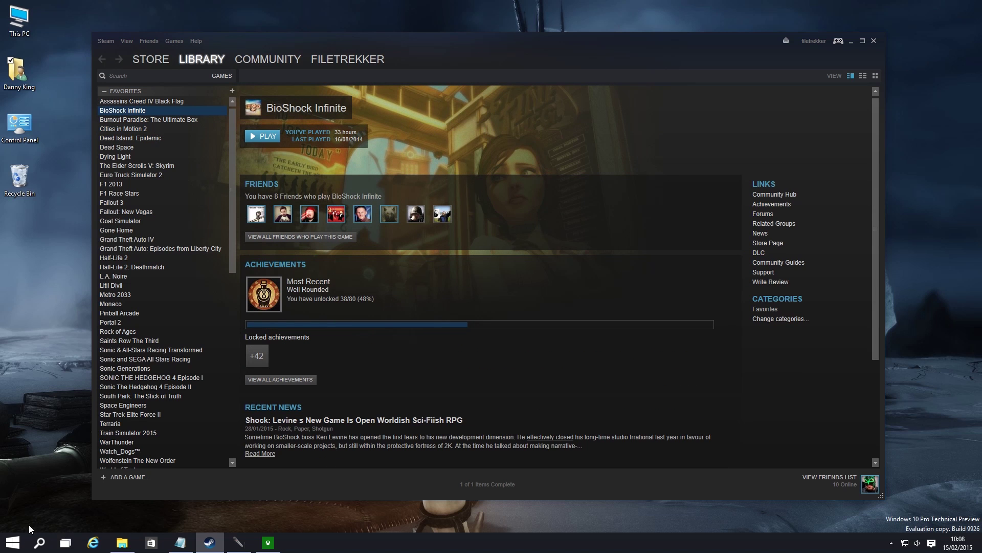
{"action": "left_click", "coordinate": [7, 546]}
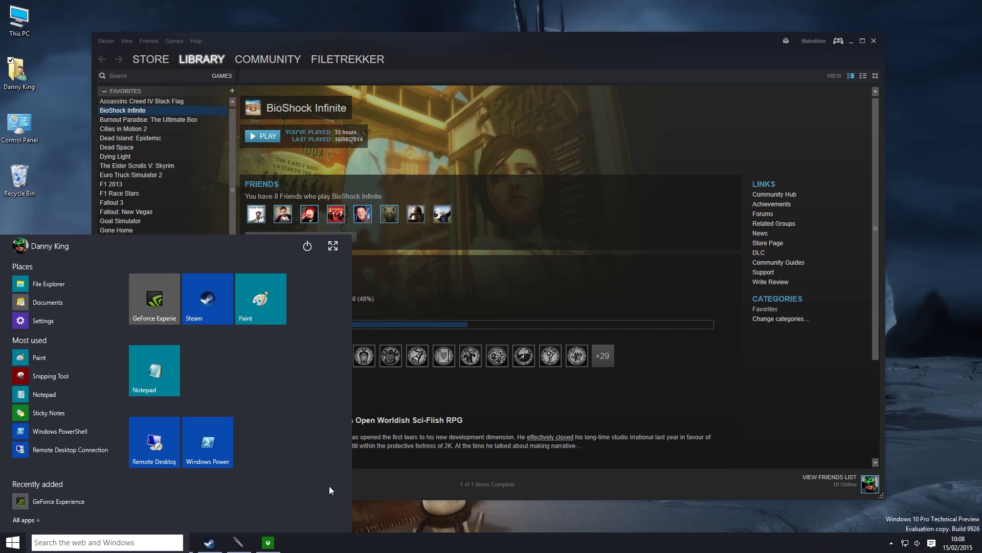
{"action": "left_click", "coordinate": [293, 537]}
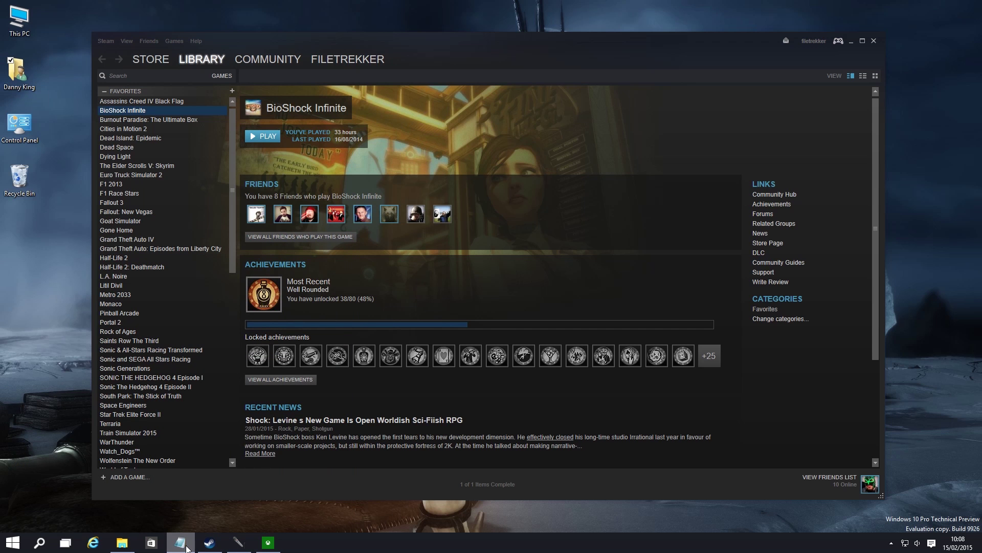
- Shift the Steam window slightly and look through the library's game list, returning to the Favorites at its start
{"action": "mouse_move", "coordinate": [619, 52]}
{"action": "left_mouse_down"}
{"action": "mouse_move", "coordinate": [659, 50]}
{"action": "mouse_move", "coordinate": [628, 47]}
{"action": "left_mouse_up"}
{"action": "scroll", "coordinate": [162, 332], "scroll_direction": "down", "scroll_amount": 10}
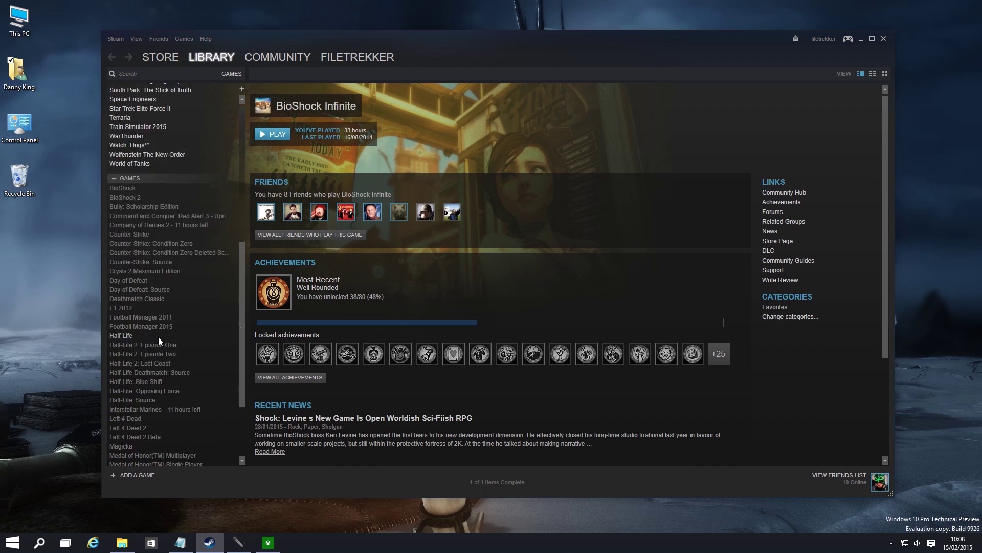
{"action": "scroll", "coordinate": [161, 333], "scroll_direction": "up", "scroll_amount": 10}
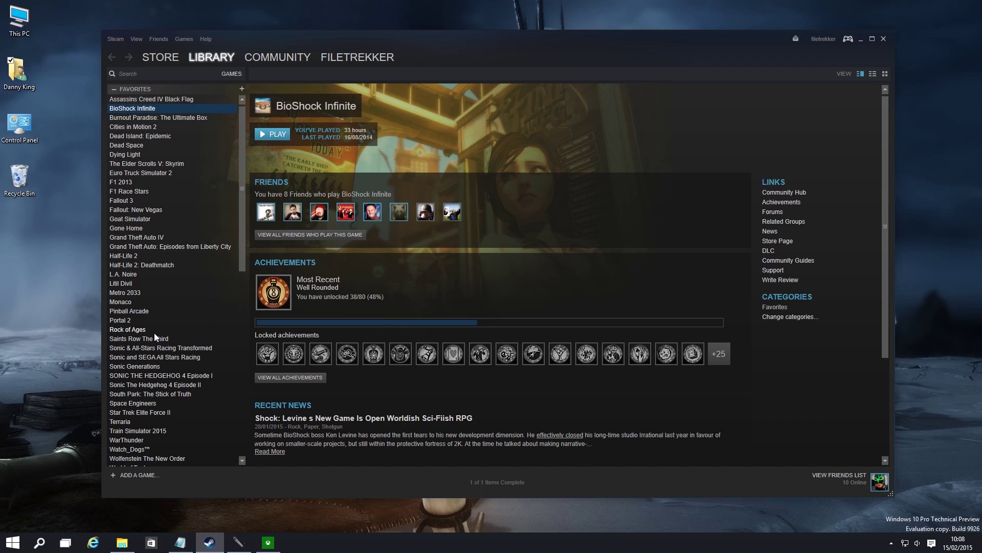